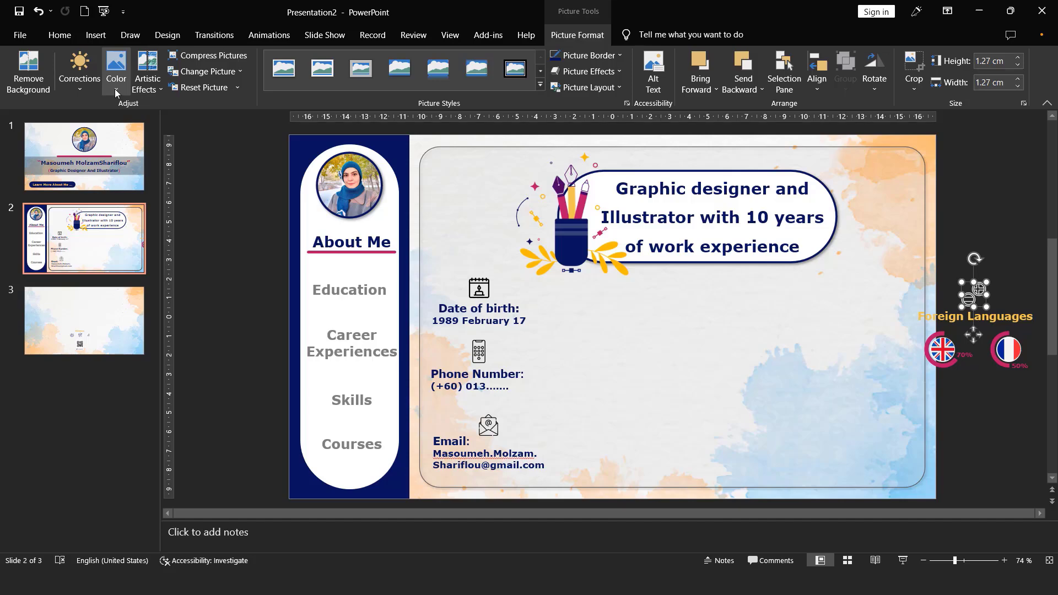
- Darken the speech-bubble icon above the Foreign Languages heading and recolor it Black and White: 75%
click(115, 88)
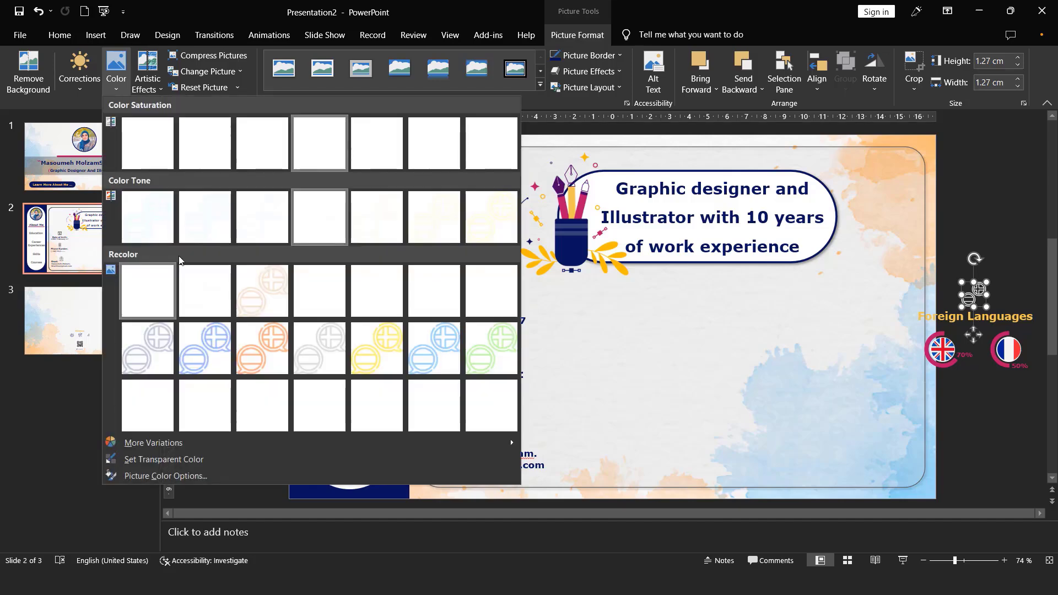
click(220, 358)
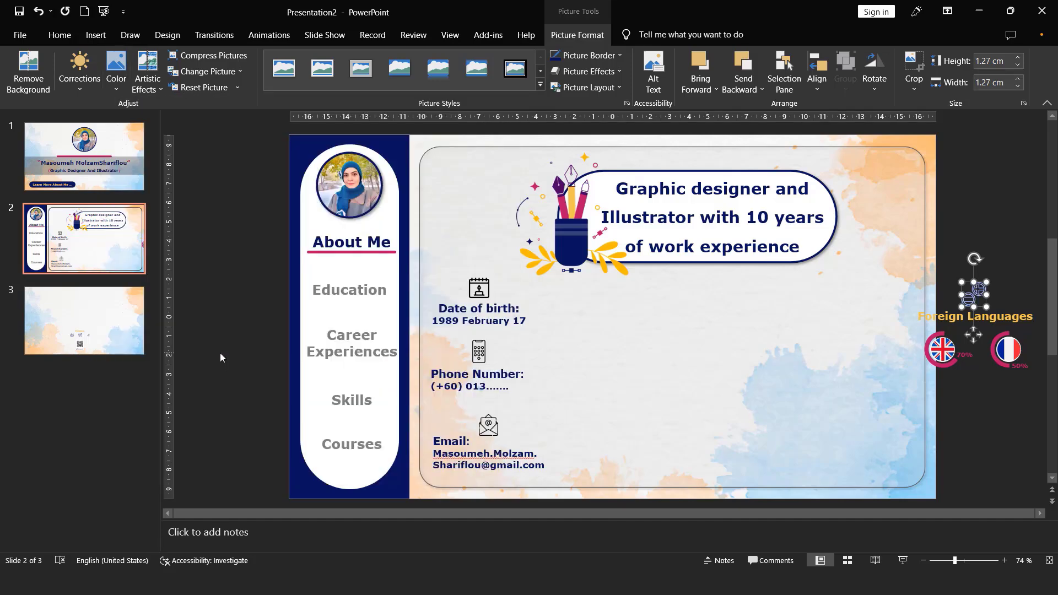
click(83, 87)
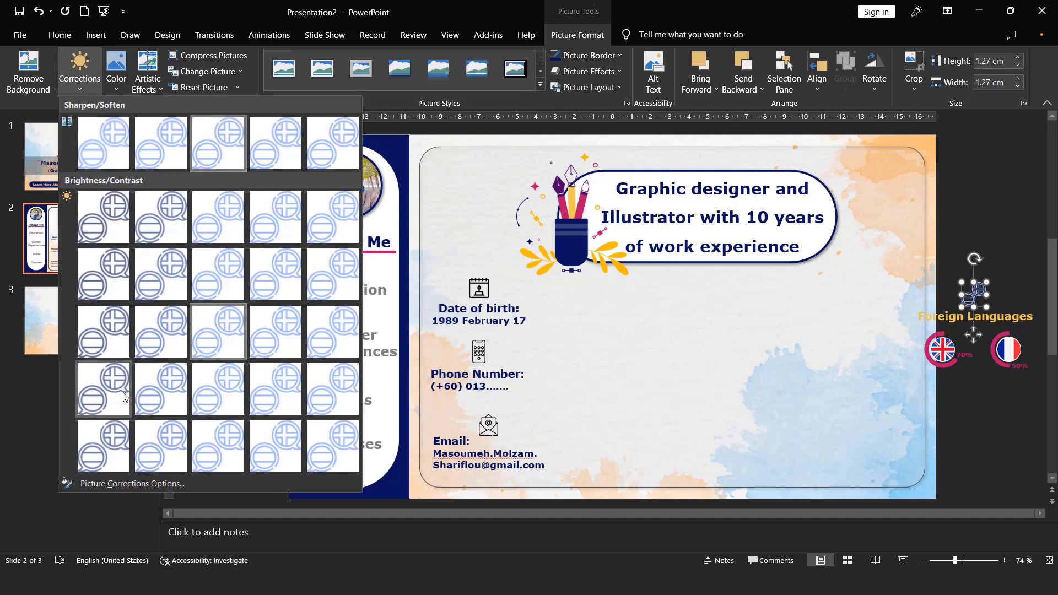
click(105, 449)
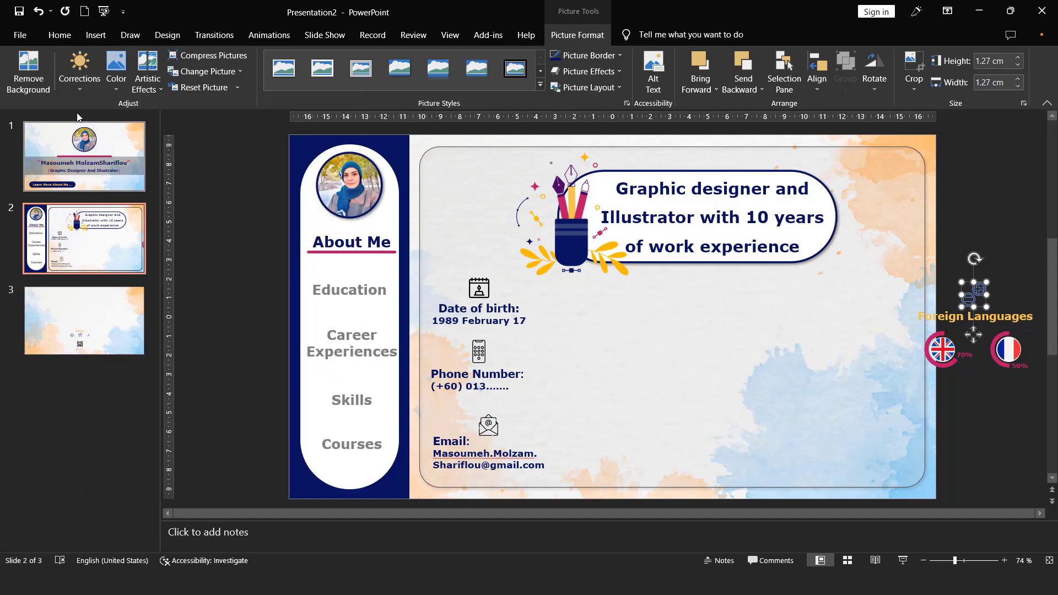
click(117, 88)
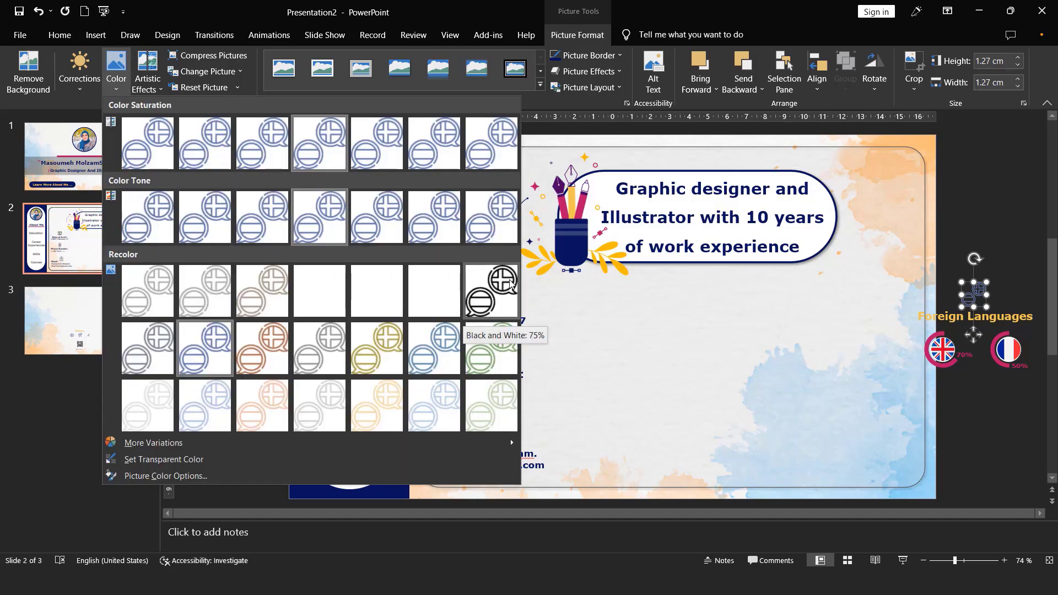
click(481, 308)
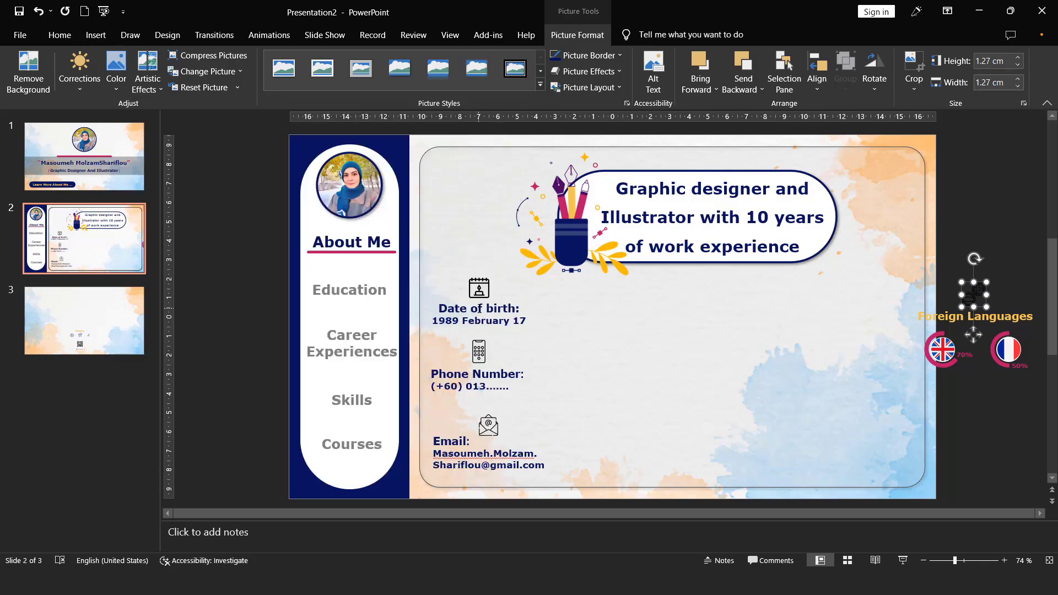
- Color the Foreign Languages heading dark blue
triple_click(929, 315)
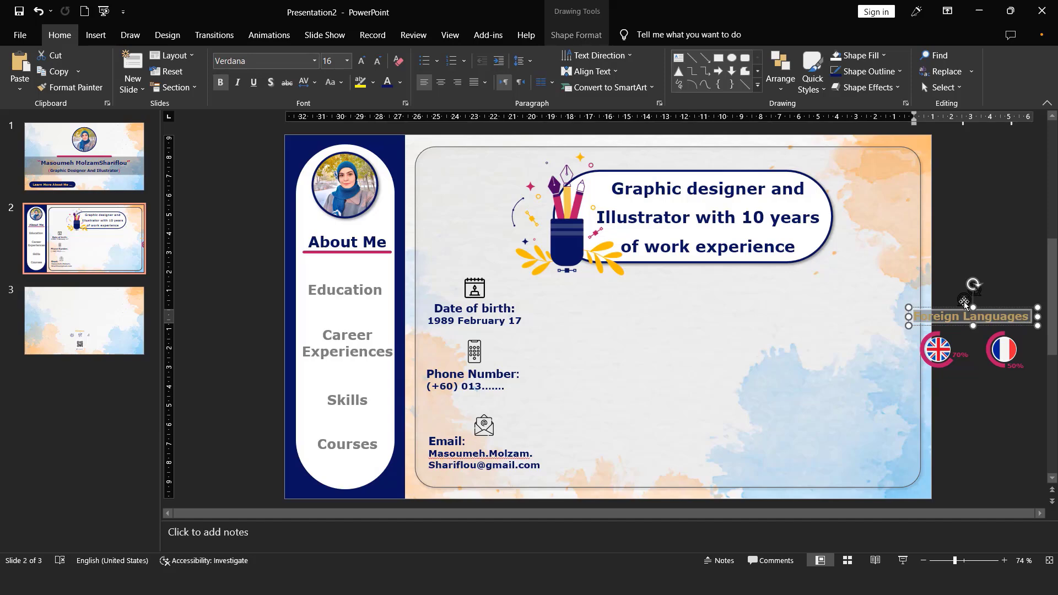
click(388, 83)
click(963, 259)
- Move the Foreign Languages icon, heading and both flag charts onto slide 2, beneath the right end of the banner
click(925, 561)
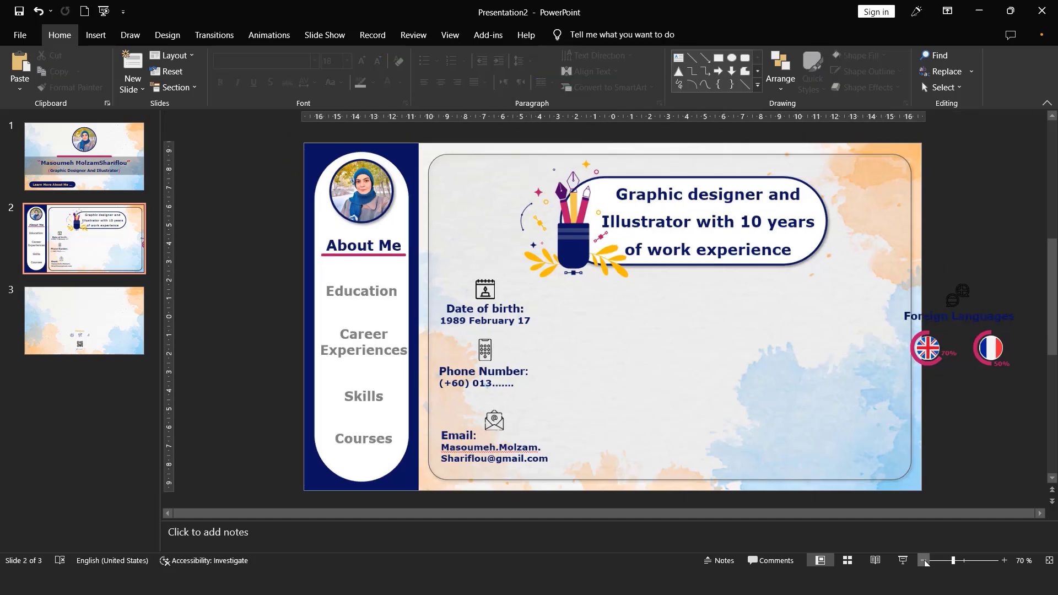
click(925, 561)
drag(995, 255, 786, 431)
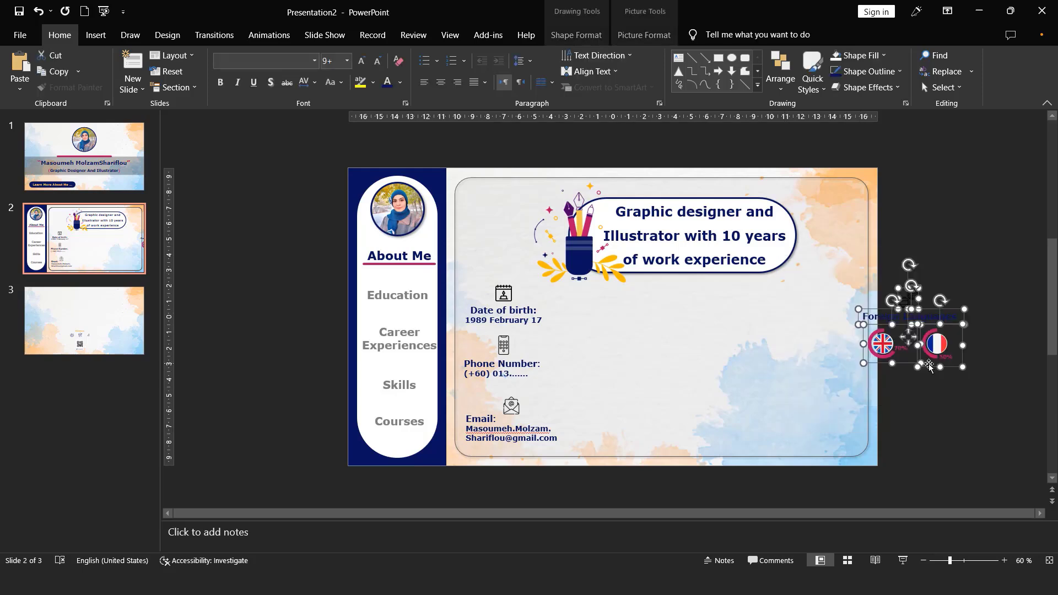
mouse_move(929, 366)
mouse_down()
mouse_move(779, 362)
mouse_move(789, 358)
mouse_up()
click(937, 340)
- Transfer the Hobbies heading, its three icons and the QR code from slide 3 to the area beside slide 2
click(104, 322)
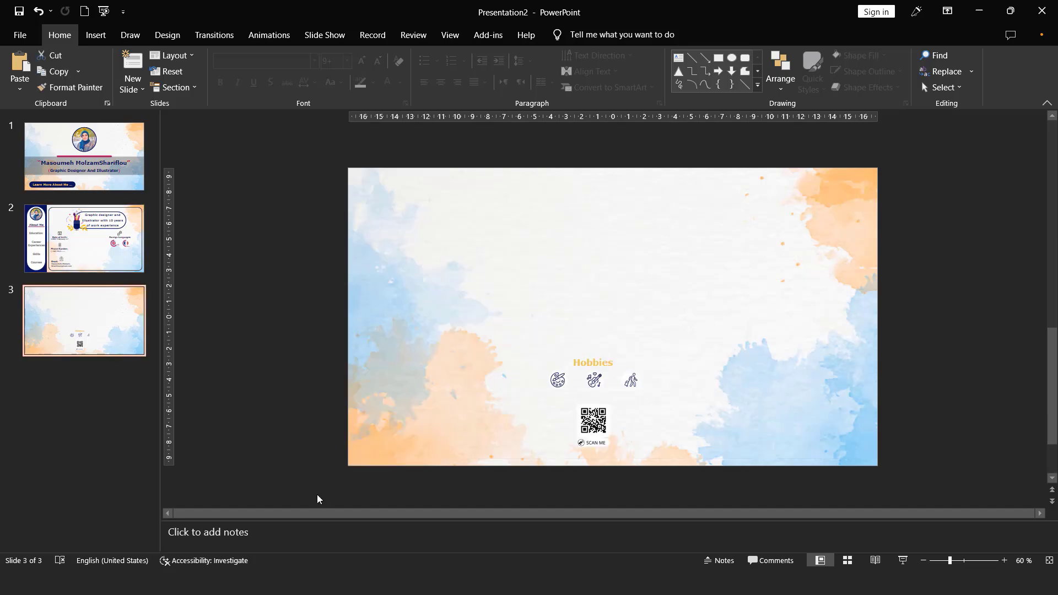
drag(788, 280, 498, 505)
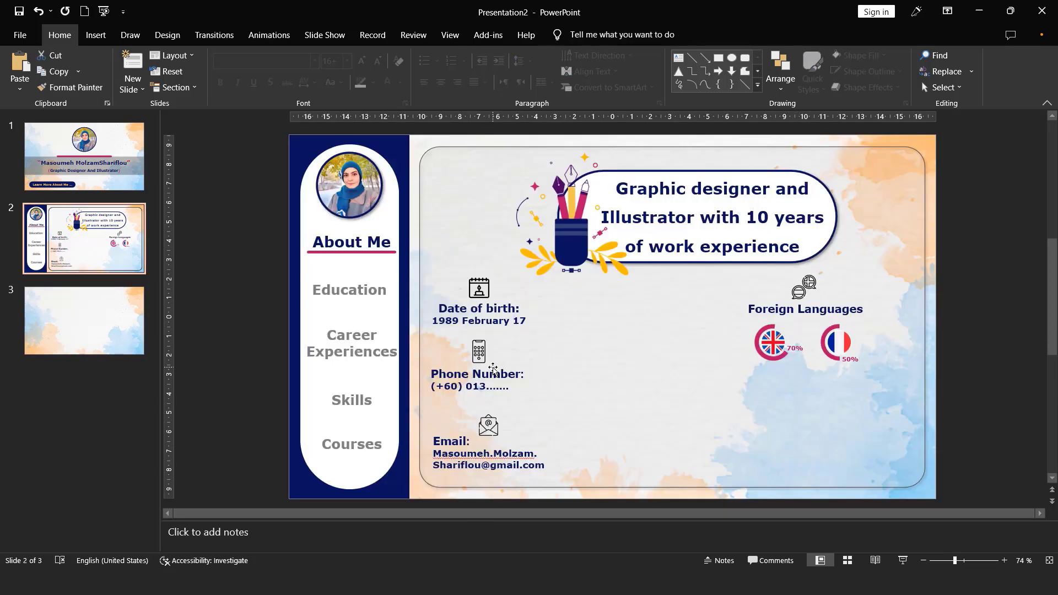
key(ctrl+v)
drag(591, 397, 991, 341)
click(986, 457)
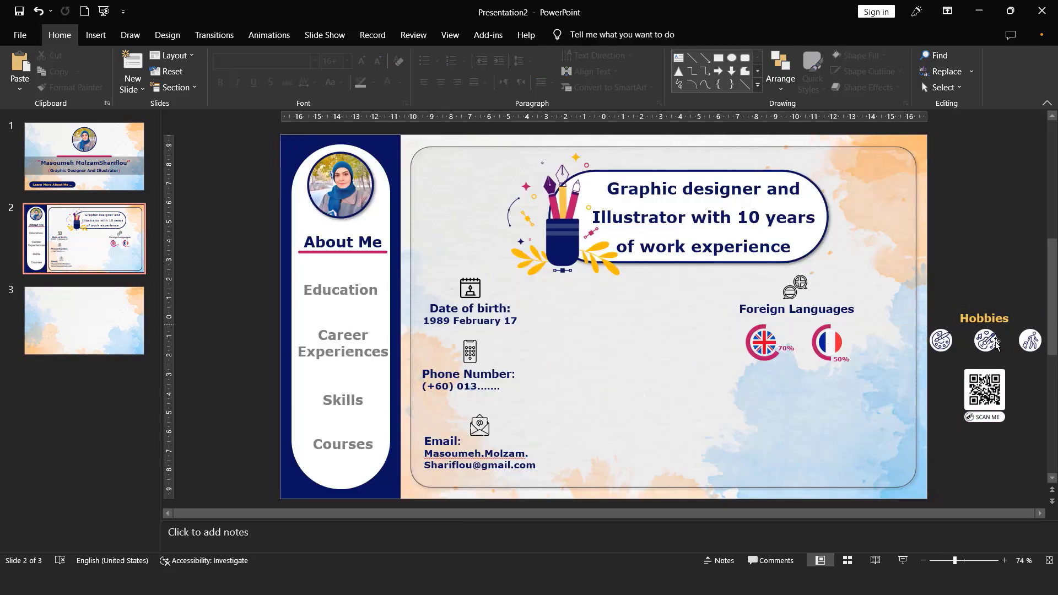
- Color the Hobbies heading dark blue and fill the circle behind the paint palette icon with yellow
double_click(983, 319)
drag(955, 561, 975, 561)
click(762, 377)
click(761, 377)
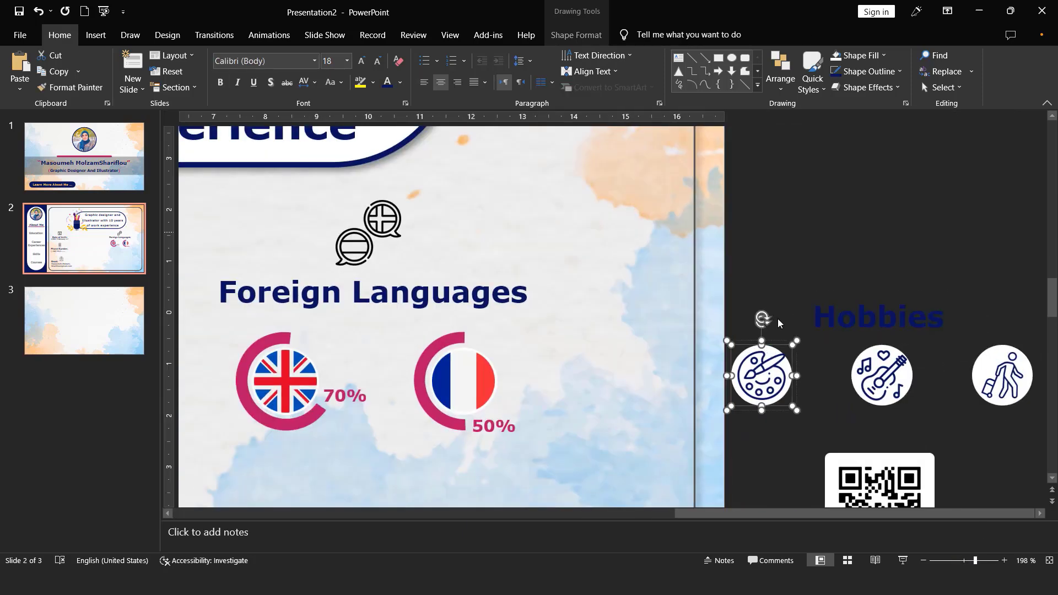
click(577, 35)
click(508, 55)
click(504, 191)
- Fill the circles behind the guitar and traveler icons with the same yellow
click(891, 349)
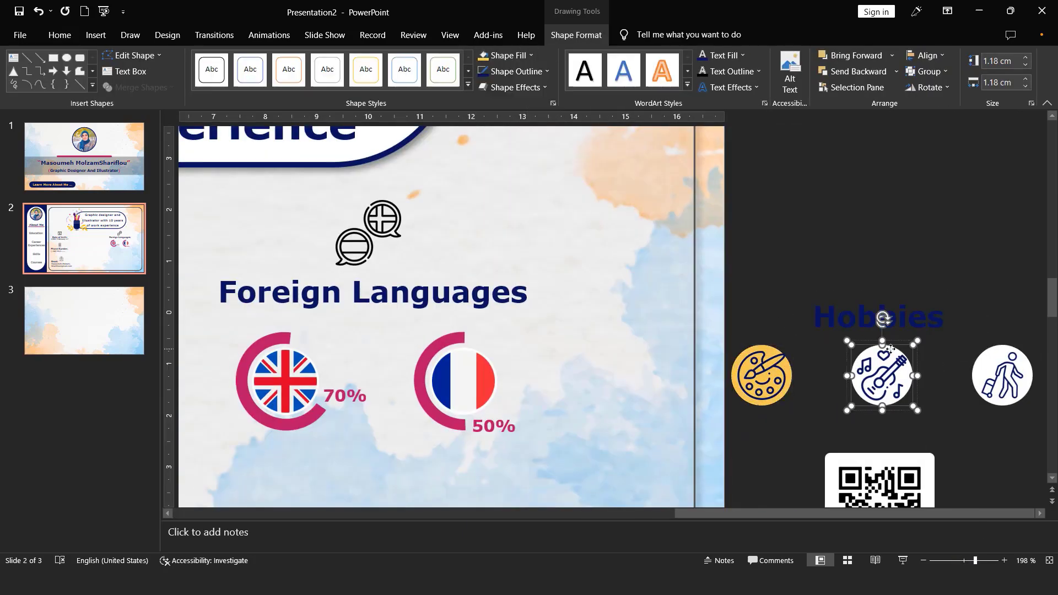
click(485, 59)
click(994, 367)
click(993, 367)
click(484, 58)
click(873, 243)
- Move the Hobbies heading, its icons and the QR code together onto the slide below the language charts
click(924, 561)
click(924, 561)
click(925, 561)
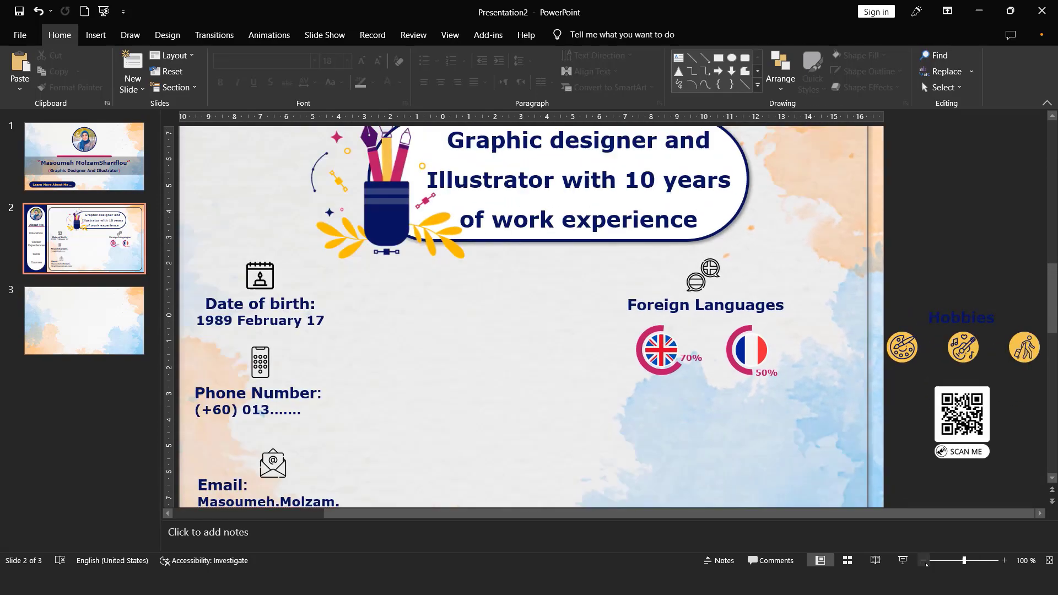
click(925, 561)
click(925, 561)
click(905, 294)
click(924, 561)
click(924, 561)
click(924, 561)
drag(947, 287, 815, 450)
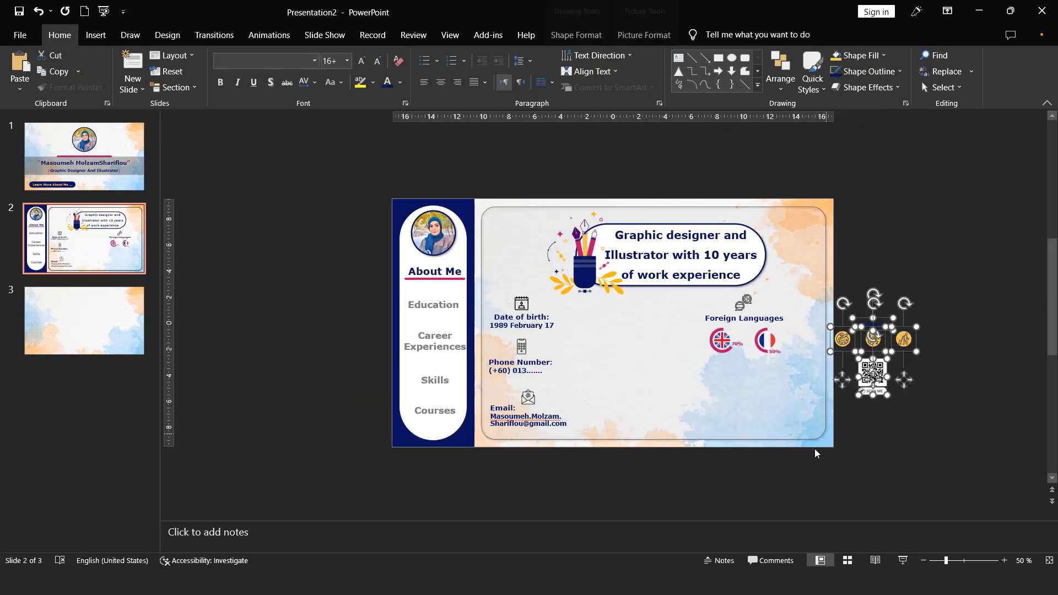
drag(904, 380, 767, 422)
click(904, 422)
click(1050, 561)
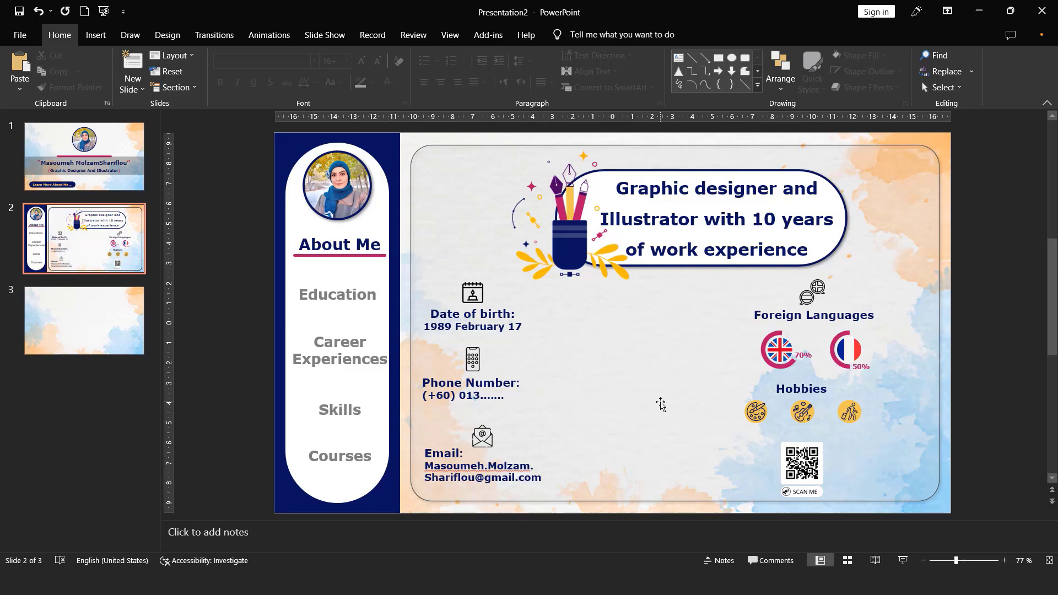
- Left-align the date-of-birth text, color its heading magenta and enlarge the heading to 18 pt
triple_click(464, 318)
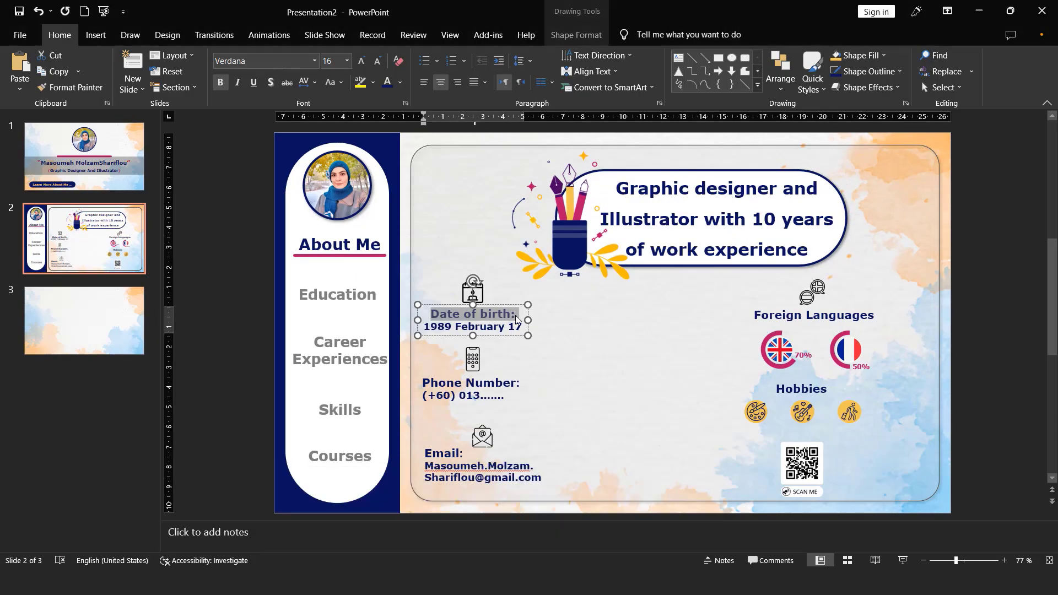
drag(523, 328, 424, 314)
click(424, 83)
triple_click(485, 314)
click(400, 83)
click(390, 223)
click(362, 61)
- Increase the line spacing of the date-of-birth text and shift its text box slightly upward
drag(522, 329, 424, 314)
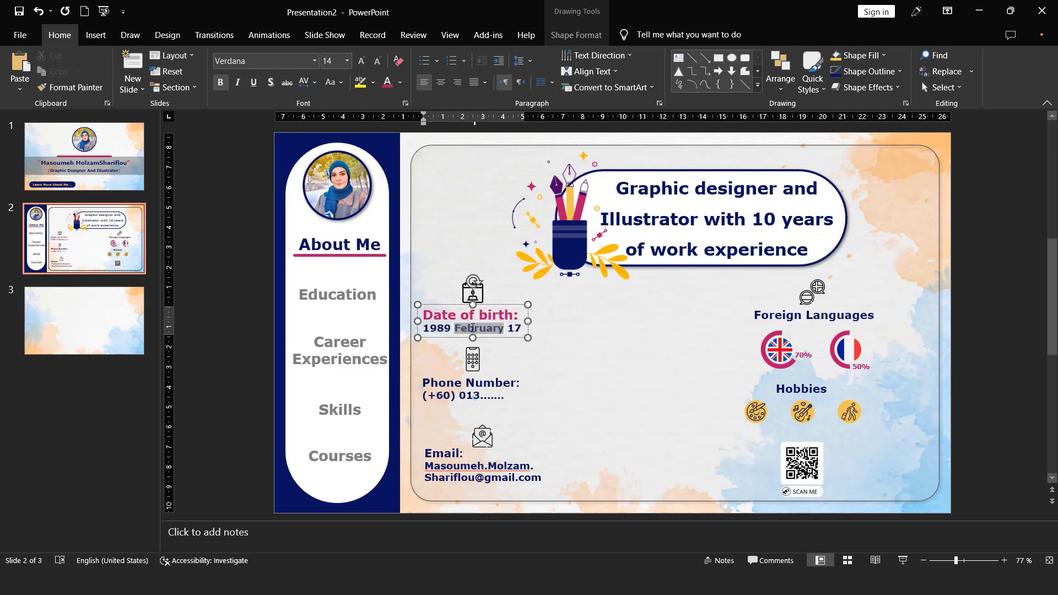
click(523, 61)
click(533, 93)
drag(504, 305, 503, 298)
click(504, 313)
- Increase the line spacing of the phone and email texts and put the email address on a single line
drag(424, 383, 504, 396)
click(523, 60)
click(535, 93)
click(522, 60)
drag(426, 454, 682, 474)
click(535, 93)
key(BackSpace)
- Color the Phone Number heading magenta, enlarge it one size and widen its text box
triple_click(466, 387)
click(388, 83)
click(470, 313)
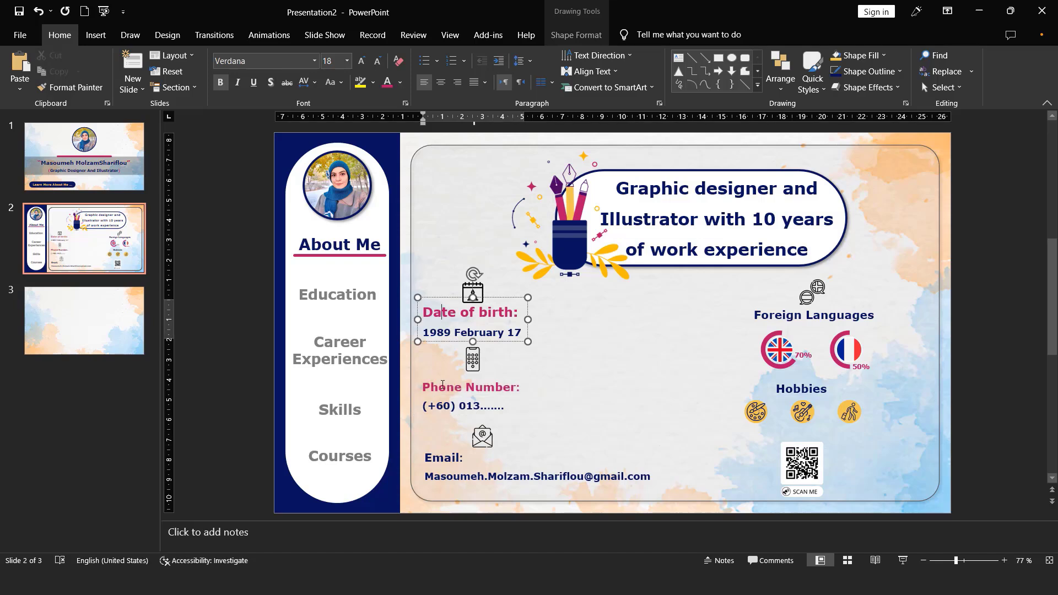
triple_click(463, 388)
click(361, 60)
drag(528, 407, 571, 407)
click(472, 333)
triple_click(444, 409)
click(461, 314)
- Color the Email heading magenta and enlarge it one size
click(450, 459)
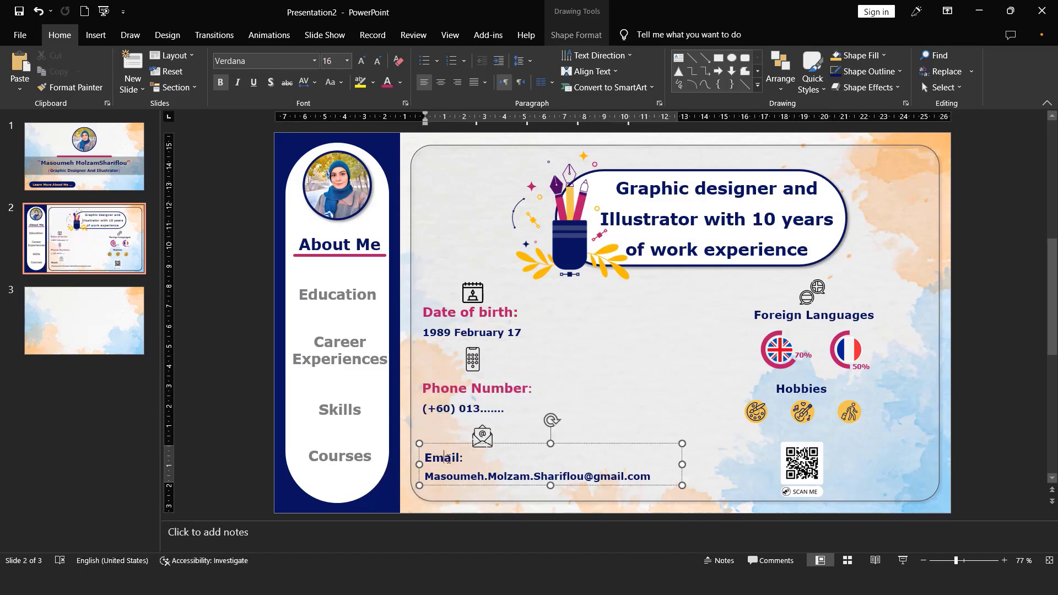
triple_click(449, 458)
click(387, 83)
click(361, 61)
click(443, 409)
- Enlarge the phone, calendar and envelope icons slightly
click(482, 437)
click(473, 360)
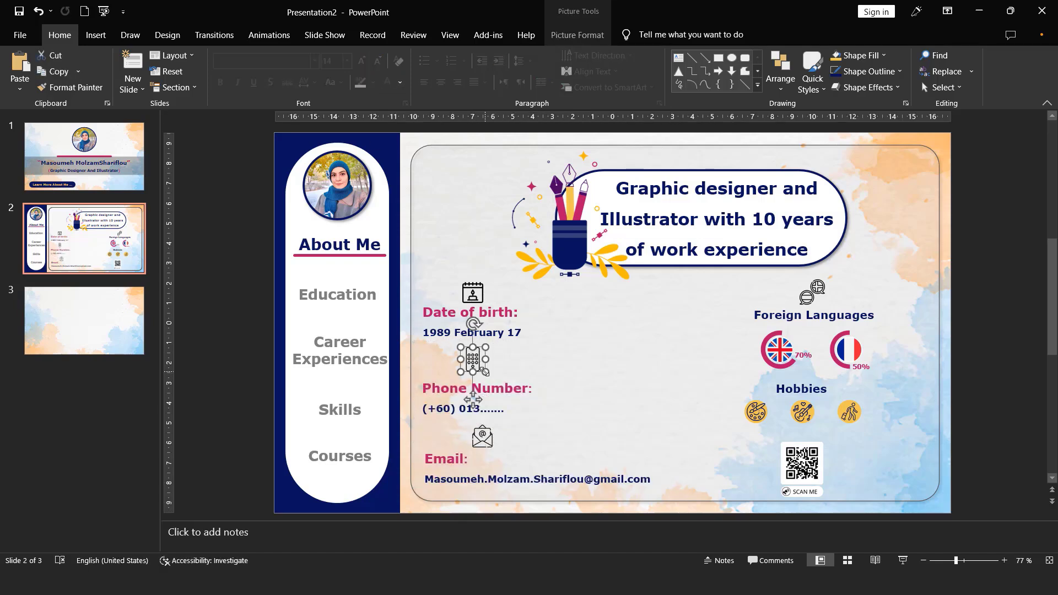
drag(485, 371, 494, 381)
click(473, 294)
drag(485, 281, 489, 276)
click(482, 437)
drag(491, 450, 501, 457)
- Left-align the envelope icon with the email text and move the phone and calendar icons above the start of their headings
drag(487, 441, 452, 450)
shift+click(453, 459)
click(644, 35)
click(817, 75)
click(837, 105)
click(480, 434)
drag(440, 437, 440, 443)
drag(478, 361, 436, 360)
drag(475, 292, 439, 286)
- Apply single line spacing to the date-of-birth, phone number and email texts
click(488, 332)
key(ctrl+a)
key(ctrl+1)
click(490, 409)
key(ctrl+a)
key(ctrl+1)
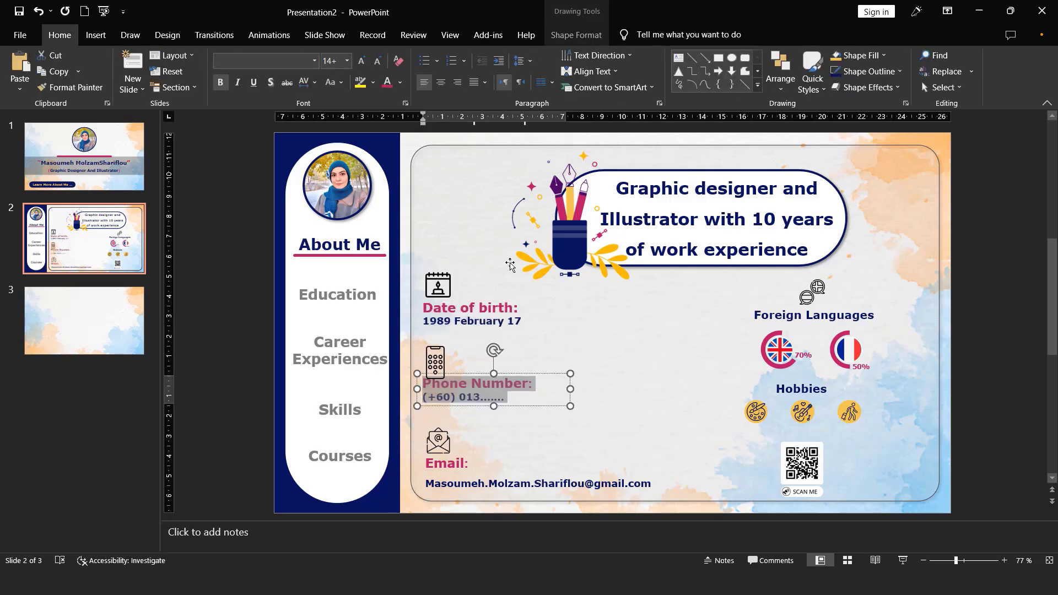
click(507, 483)
key(ctrl+a)
key(ctrl+1)
- Nudge the three contact texts and their icons downward to adjust the gaps between the entries
drag(484, 480, 484, 490)
drag(439, 441, 440, 446)
drag(468, 406, 468, 416)
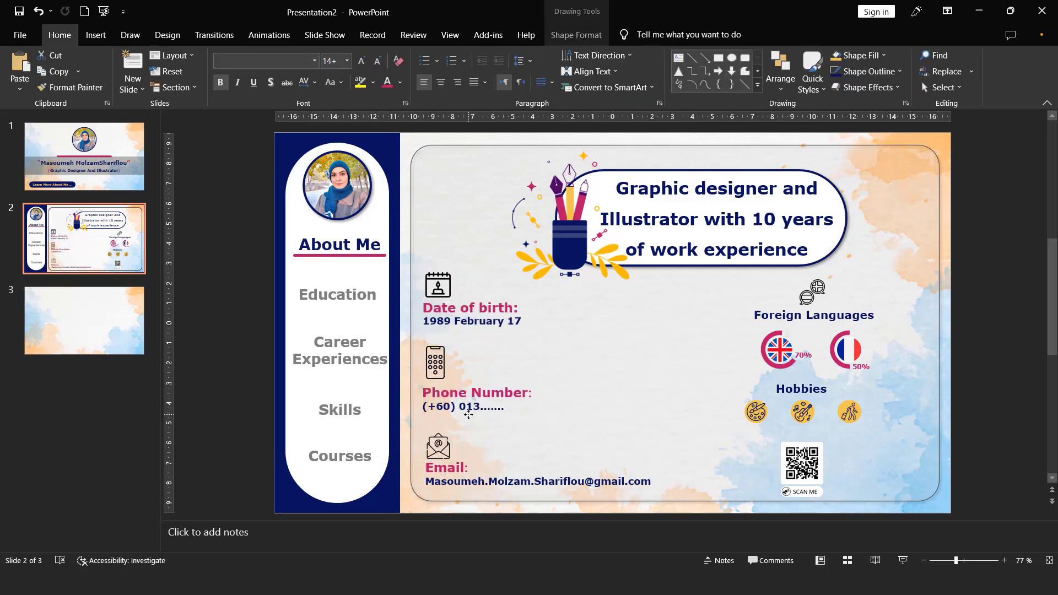
drag(436, 363, 433, 368)
click(461, 325)
drag(481, 330, 482, 334)
drag(439, 286, 439, 289)
- Distribute the date-of-birth, phone number and email texts vertically and nudge the phone icon upward
click(482, 324)
shift+click(489, 406)
shift+click(514, 479)
click(577, 35)
click(931, 55)
click(959, 192)
drag(433, 369, 432, 363)
click(439, 448)
- Enlarge the Foreign Languages heading one size, widen its text box and scale up the speech-bubble icon
double_click(813, 317)
triple_click(814, 317)
key(ctrl+shift+period)
drag(884, 323, 901, 324)
click(808, 298)
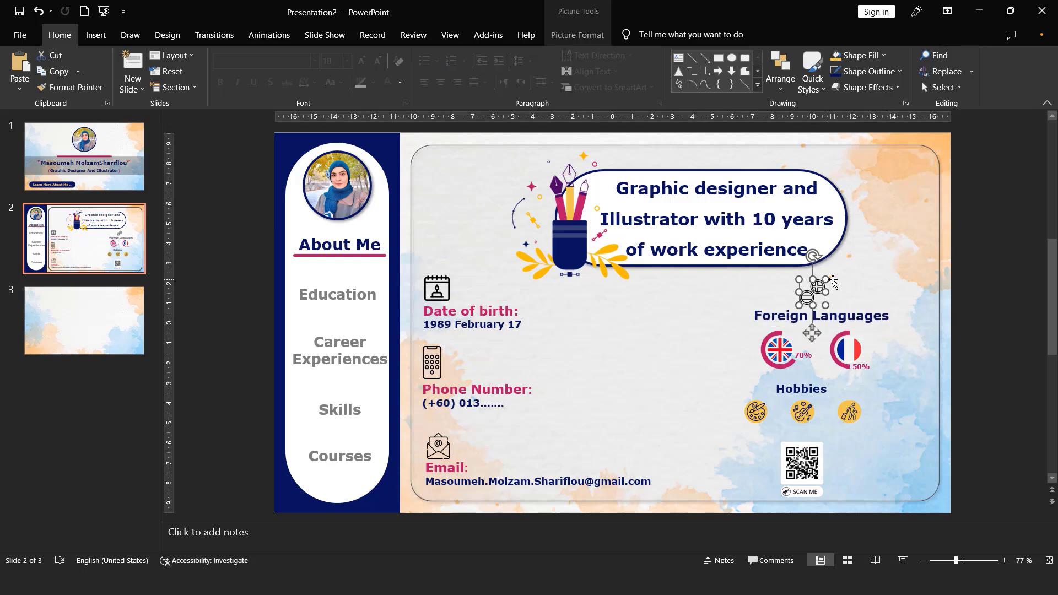
drag(826, 276, 834, 270)
- Enlarge both flag charts and increase the font size of their percentage labels by one step
click(780, 351)
drag(827, 373, 850, 388)
click(818, 362)
triple_click(820, 362)
click(362, 61)
triple_click(867, 378)
click(361, 61)
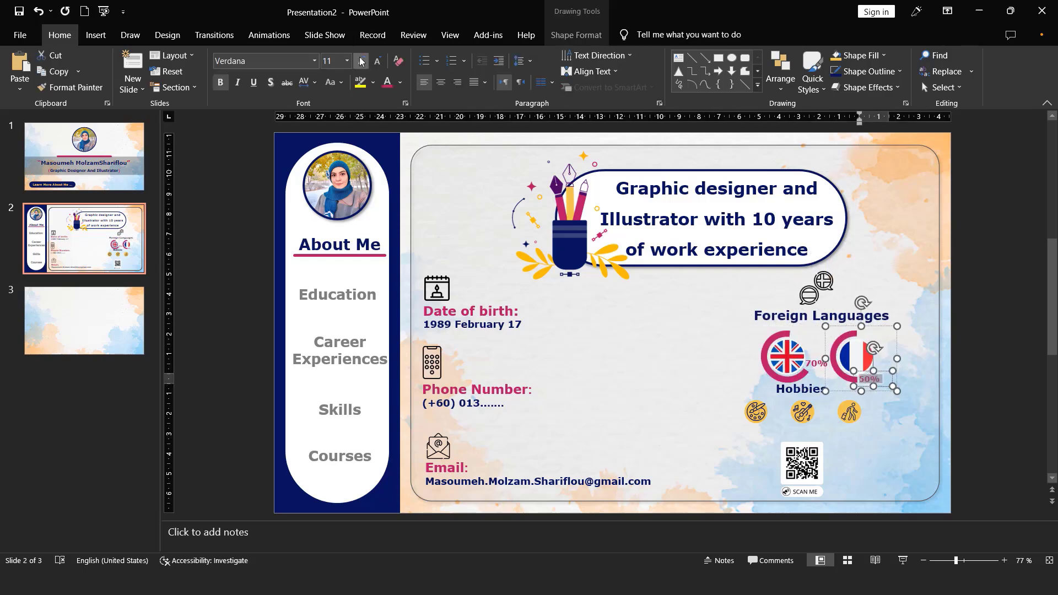
click(700, 353)
- Nudge the Foreign Languages icon and heading into line and spread the two flag charts apart beneath them
scroll(700, 353, up, 10)
drag(793, 513, 981, 521)
drag(753, 245, 760, 245)
drag(783, 331, 784, 329)
drag(775, 463, 754, 460)
drag(857, 472, 881, 470)
shift+click(722, 412)
shift+click(742, 307)
shift+click(741, 251)
- Enlarge the three hobby icons together and move the QR code to the lower-right corner of the slide frame
scroll(741, 251, down, 3)
click(600, 327)
shift+click(702, 327)
shift+click(808, 327)
drag(840, 358, 873, 391)
drag(695, 448, 935, 384)
- Enlarge the Hobbies heading one size and widen its text box
scroll(935, 384, up, 5)
click(694, 229)
triple_click(700, 330)
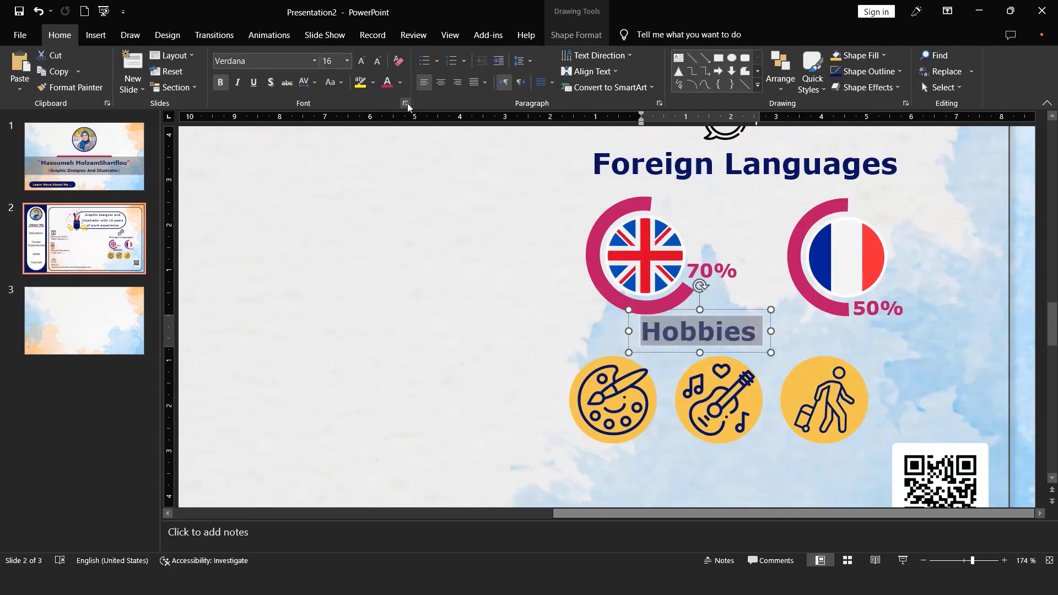
click(361, 60)
drag(770, 352, 783, 353)
- Align the three hobby icons and lower them with the Hobbies heading so the row sits beside the QR code
click(614, 320)
shift+click(719, 320)
shift+click(825, 320)
click(644, 36)
click(818, 62)
click(860, 202)
drag(825, 315, 825, 407)
click(711, 251)
drag(771, 266, 783, 359)
scroll(782, 359, up, 4)
click(1050, 561)
click(997, 441)
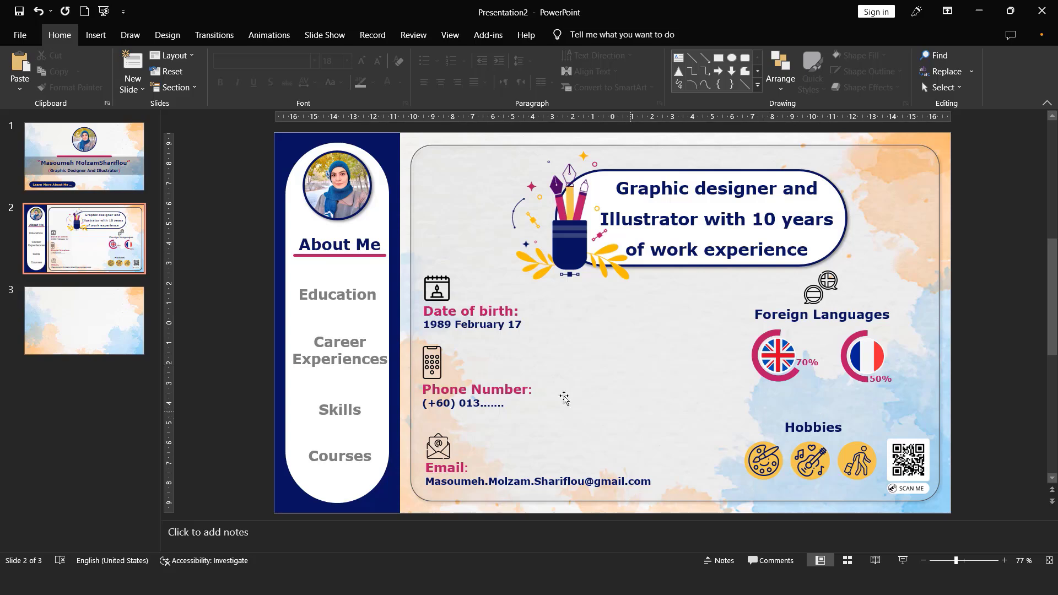
- Show the list of slide animations and group the calendar icon with the Date of birth text
click(265, 37)
click(772, 56)
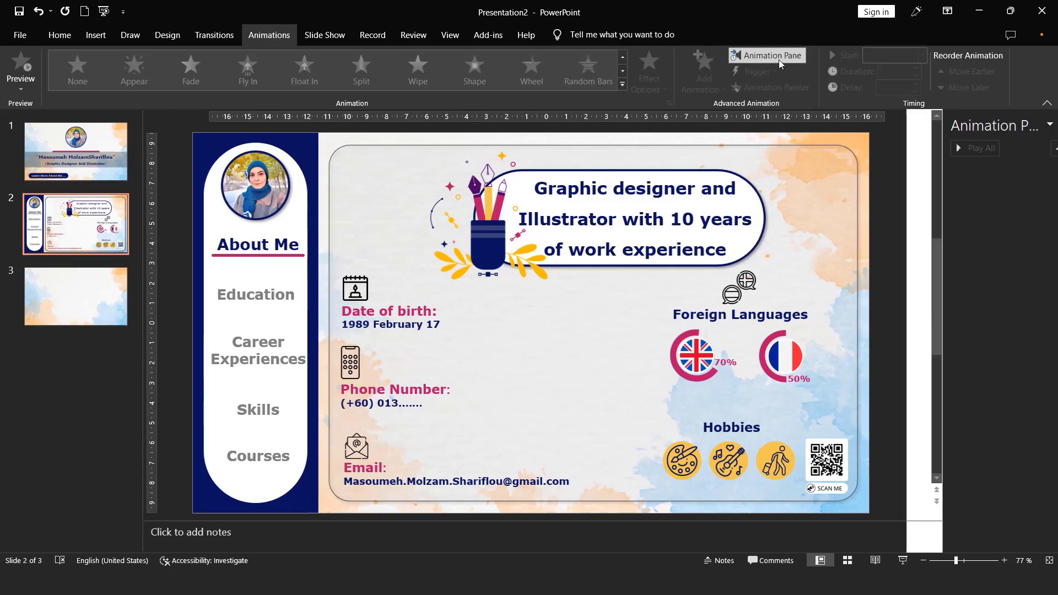
click(444, 352)
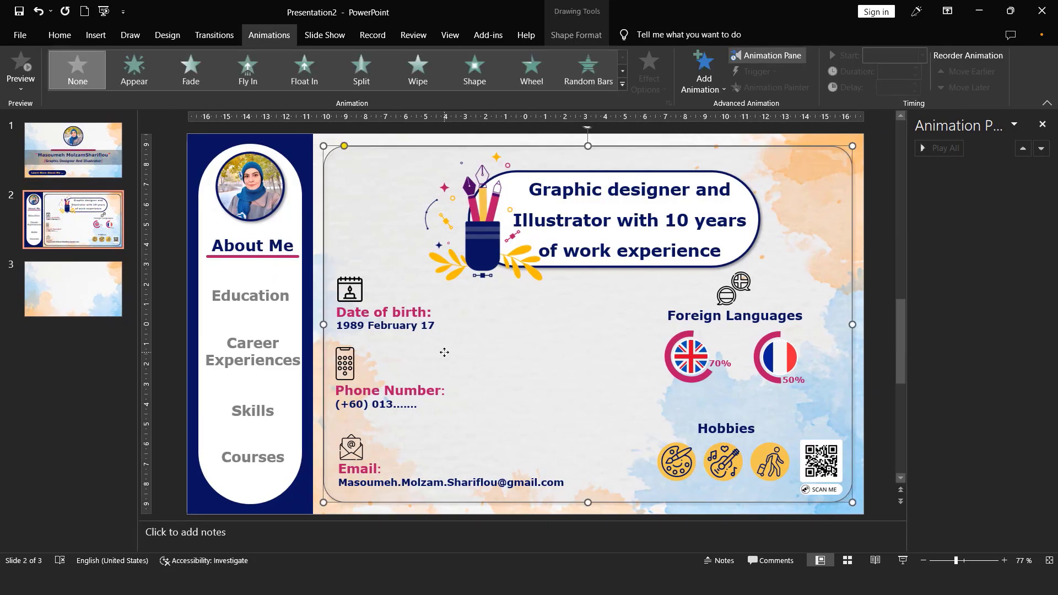
click(351, 284)
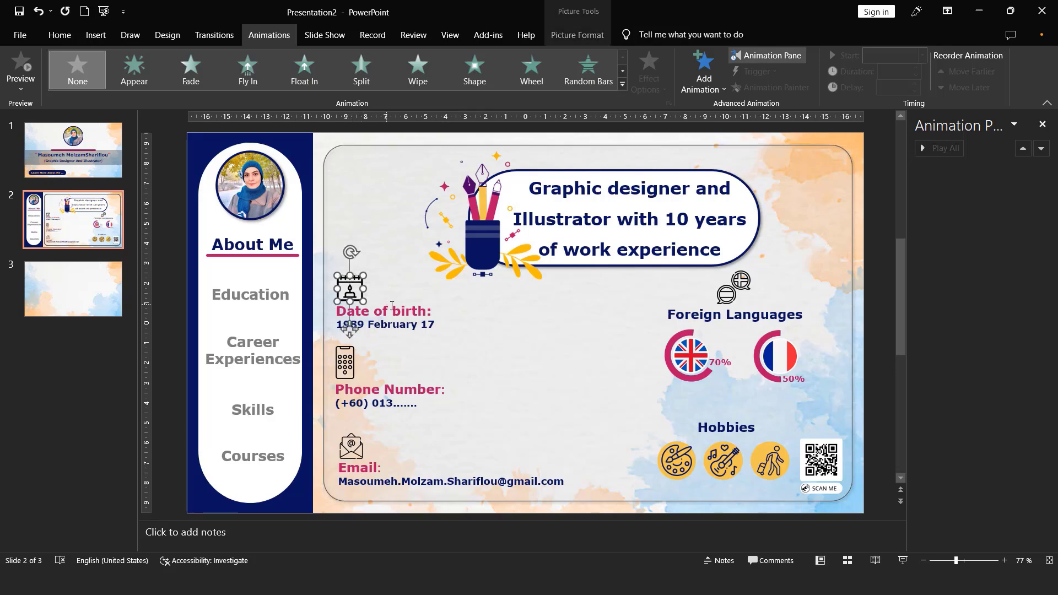
shift+click(397, 310)
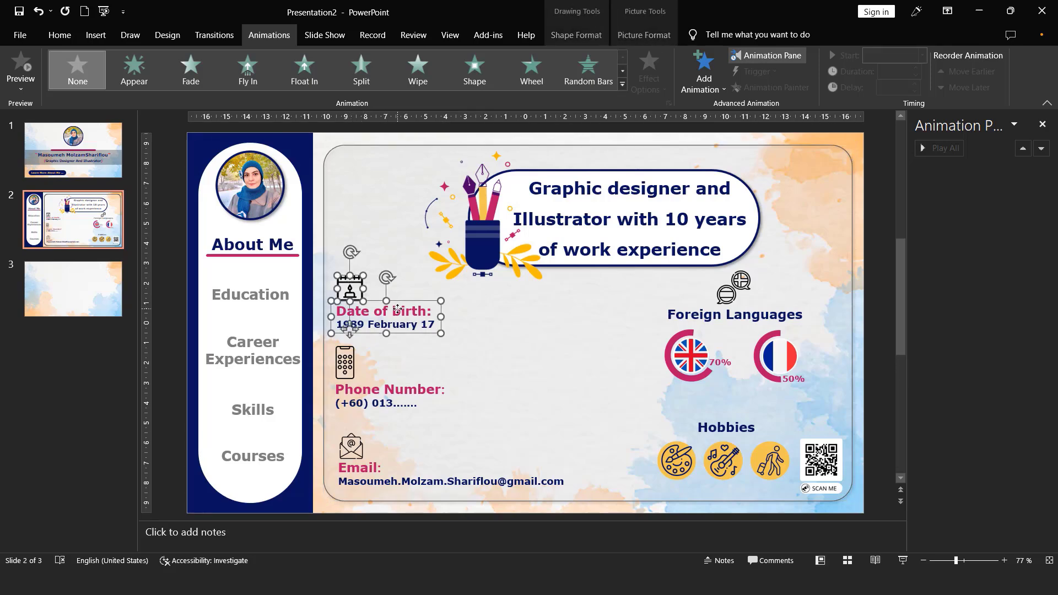
key(ctrl+g)
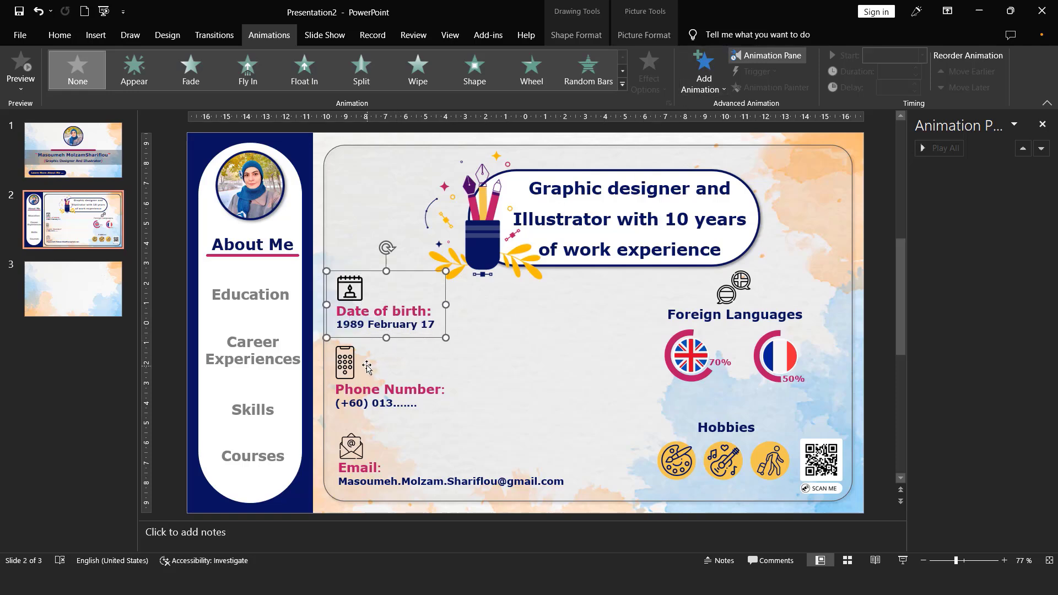
- Add the Float Up entrance effect to the Date of birth group
key(Tab)
key(Tab)
key(Tab)
key(Tab)
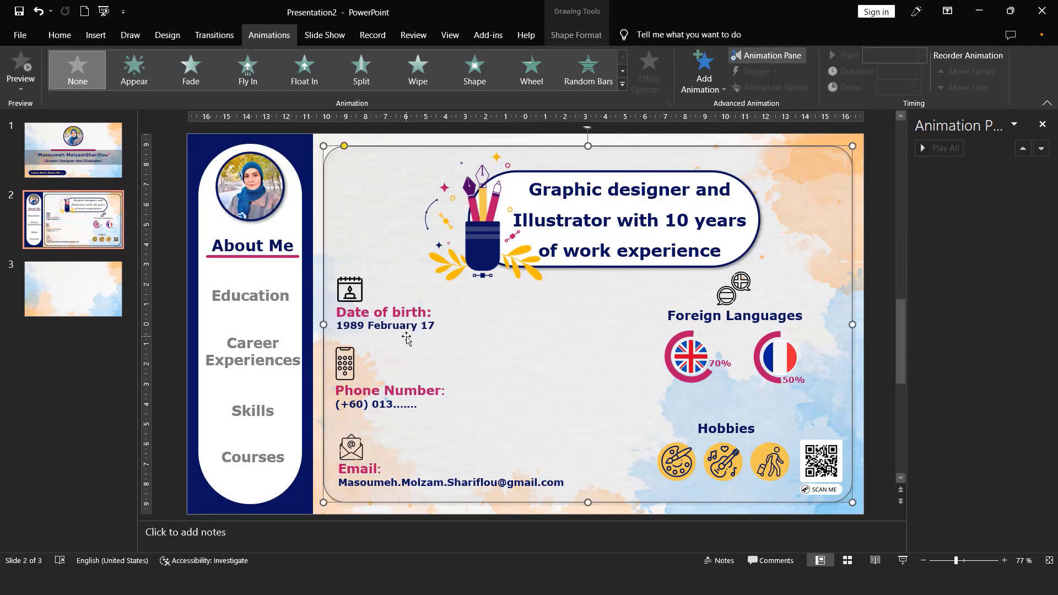
click(411, 339)
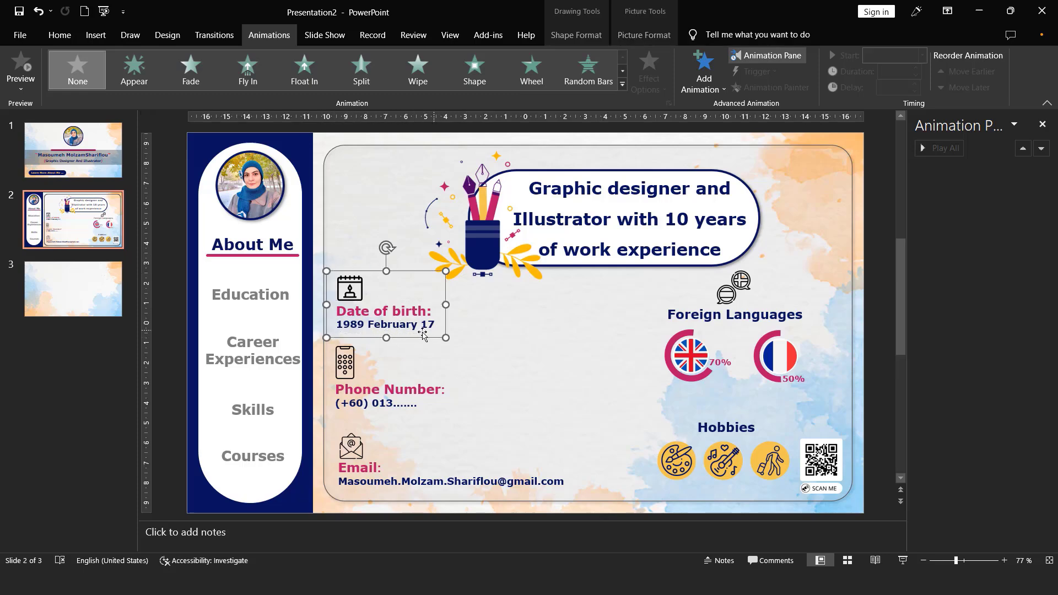
click(703, 77)
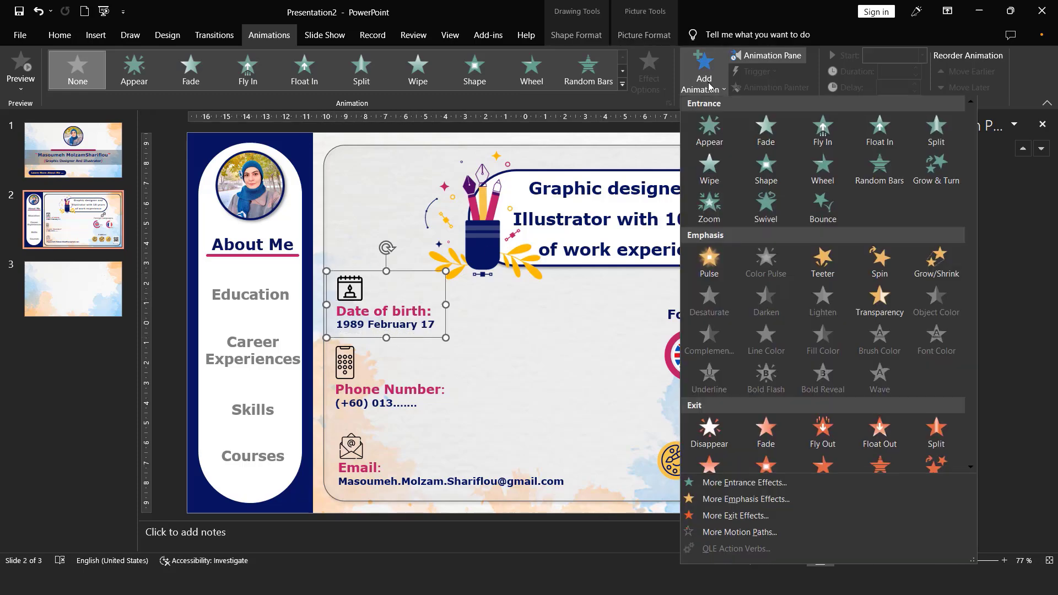
click(740, 484)
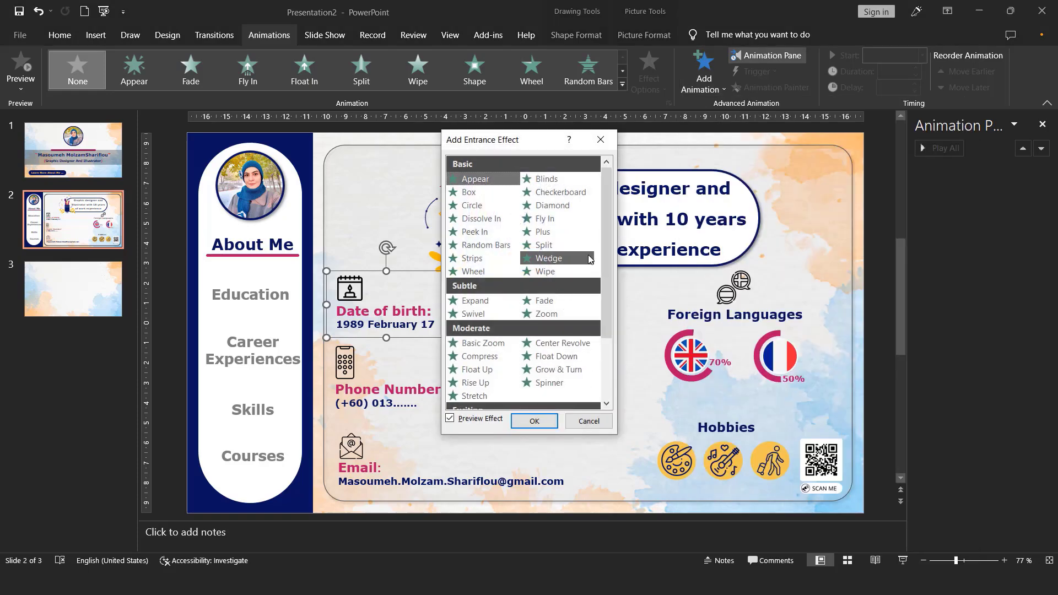
drag(607, 238, 609, 297)
click(478, 283)
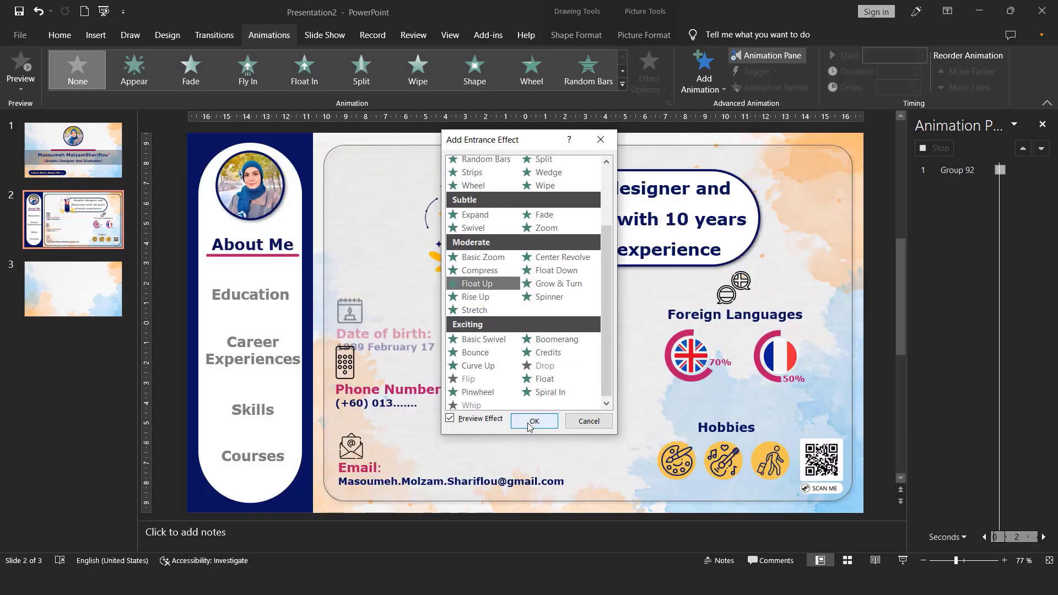
click(531, 422)
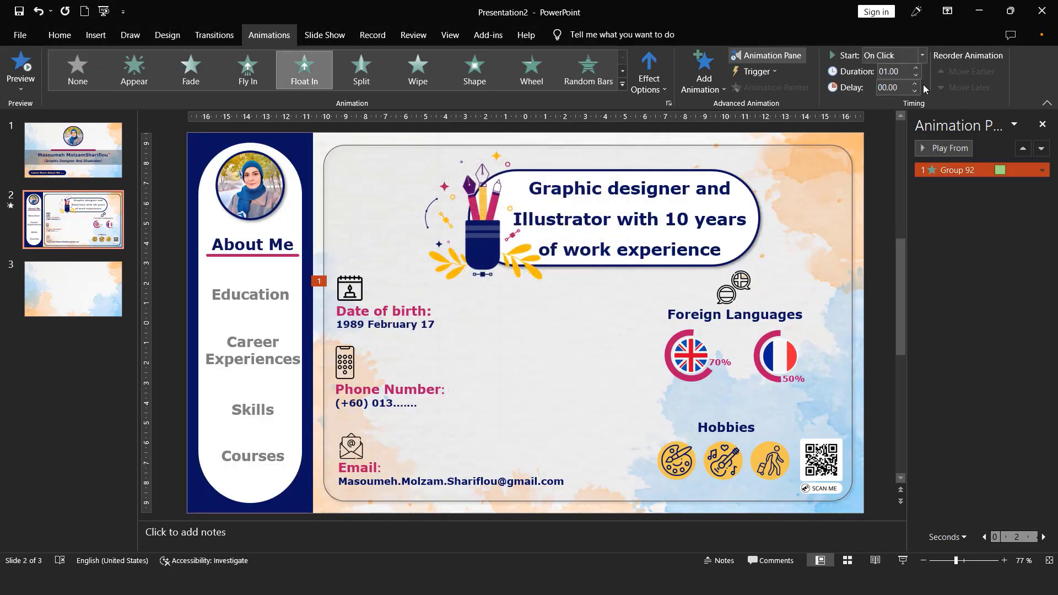
- Set the Date of birth group's animation to start After Previous and change its direction to Float Down
click(882, 55)
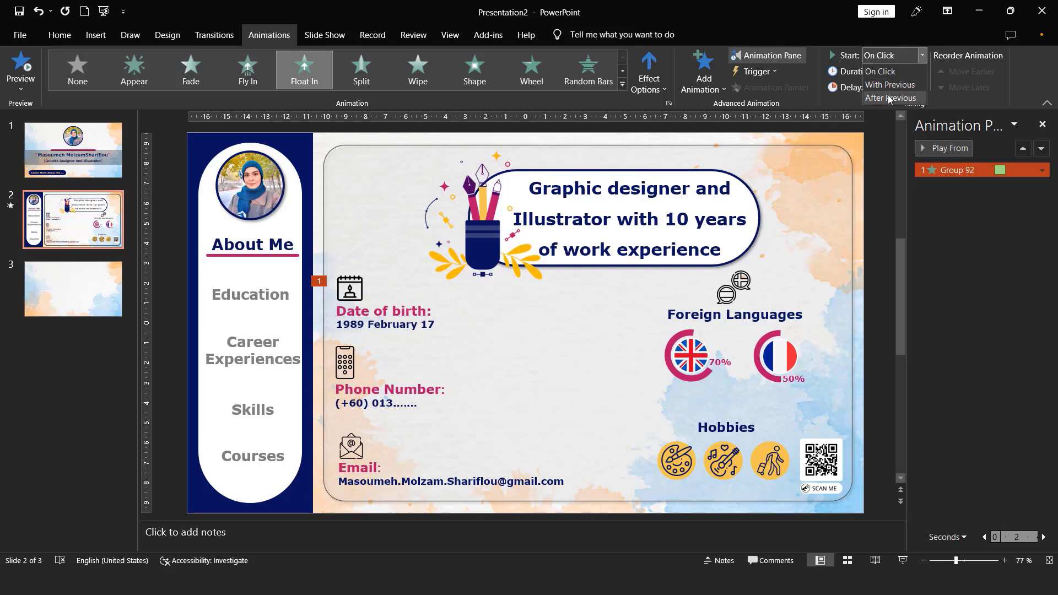
click(890, 97)
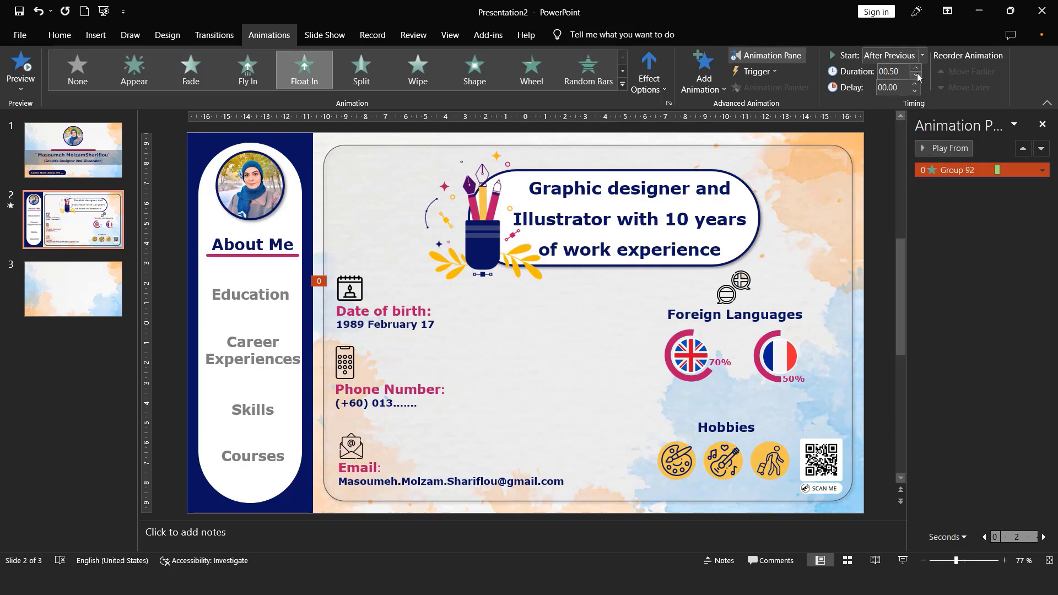
click(392, 320)
click(401, 323)
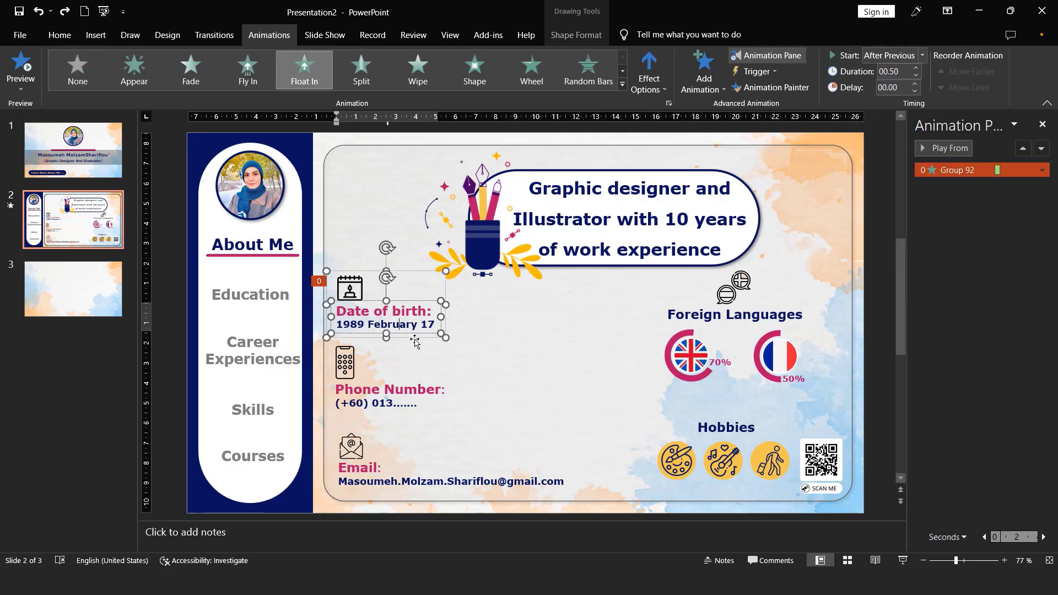
click(649, 74)
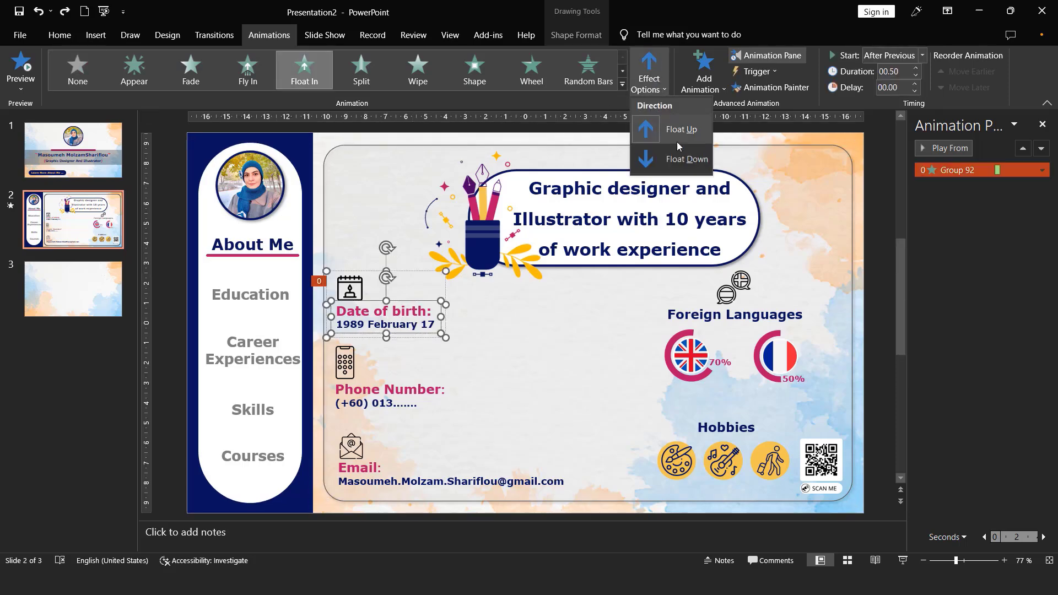
click(656, 157)
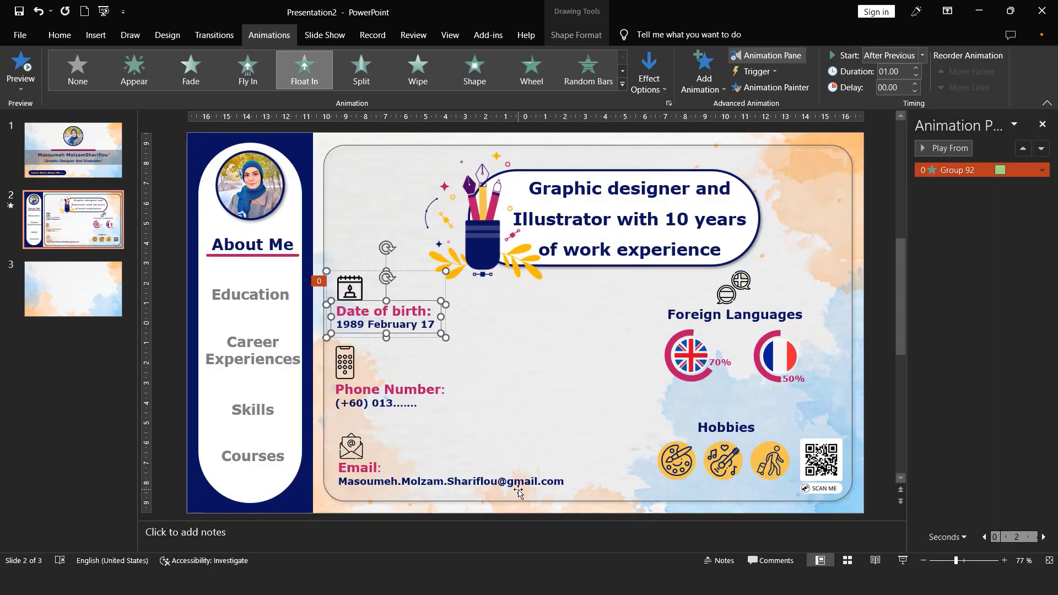
- Copy the Date of birth animation with Animation Painter to the phone, email, Foreign Languages and Hobbies heading items, the three hobby icons and the QR code
click(784, 90)
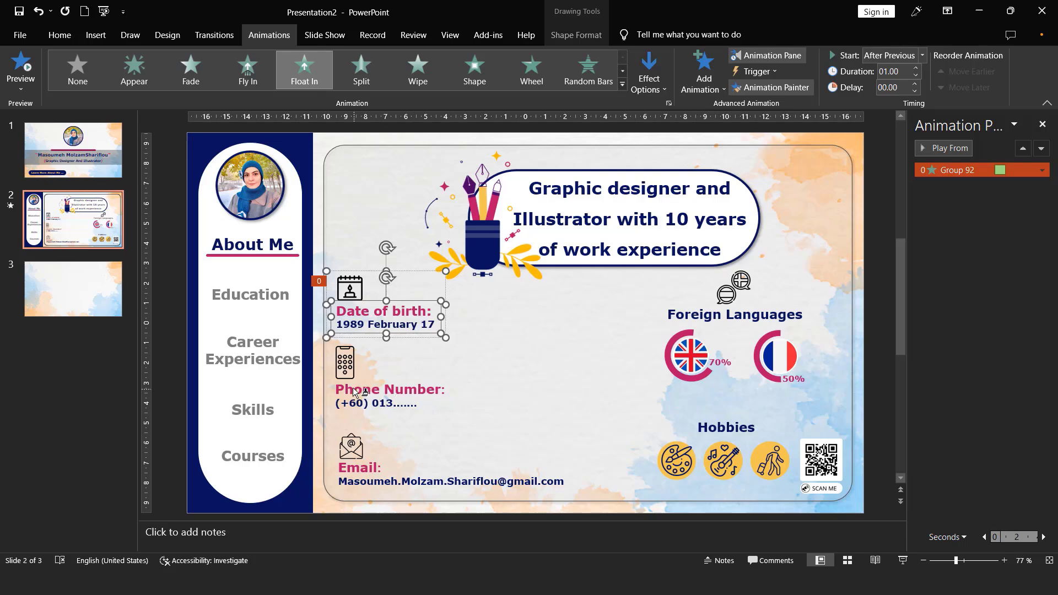
click(345, 372)
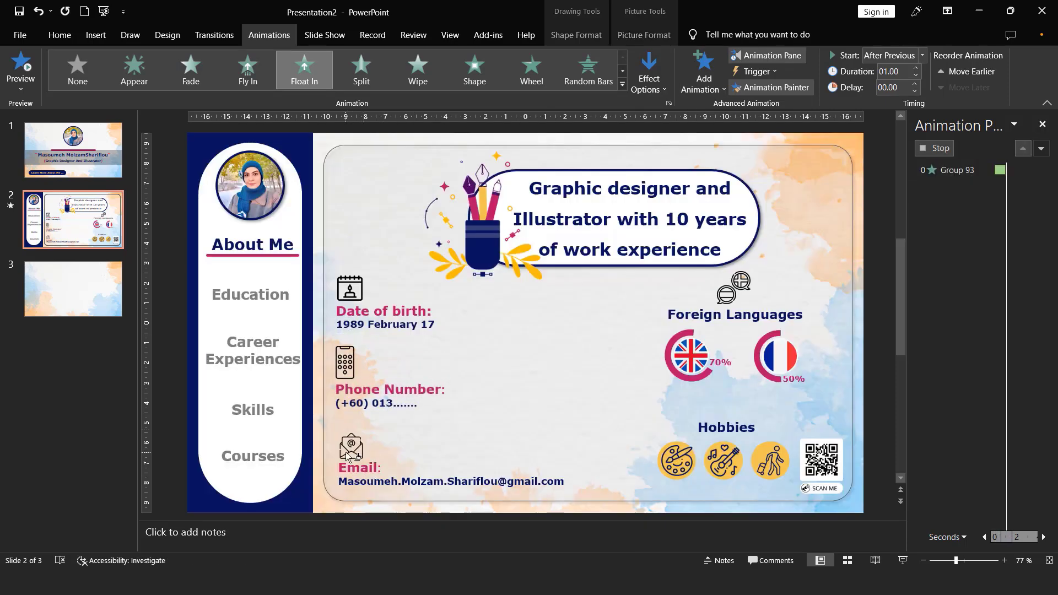
click(353, 459)
click(734, 315)
click(726, 427)
click(678, 462)
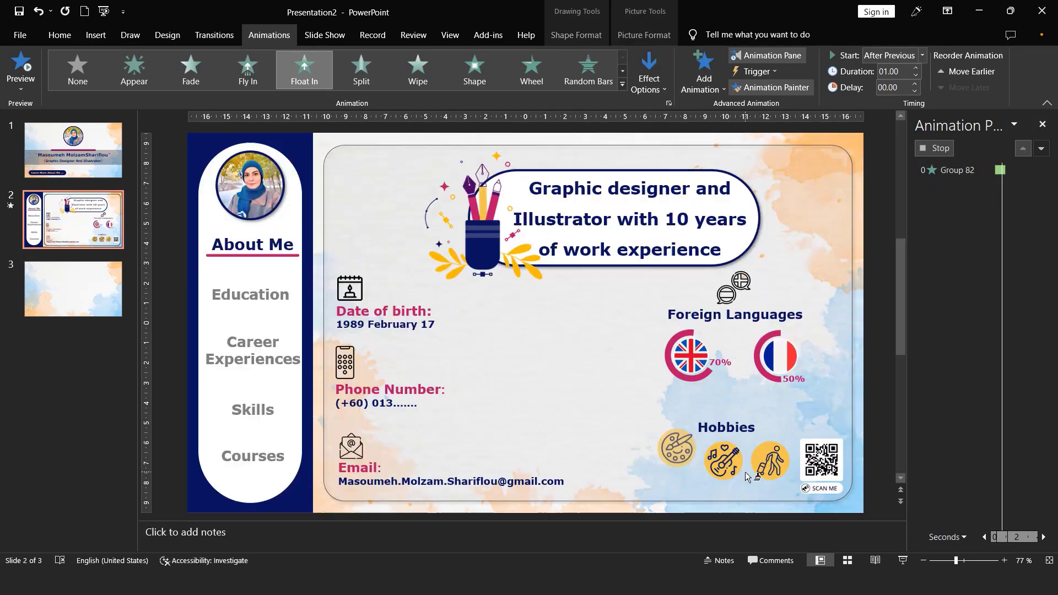
click(725, 463)
click(770, 462)
click(821, 459)
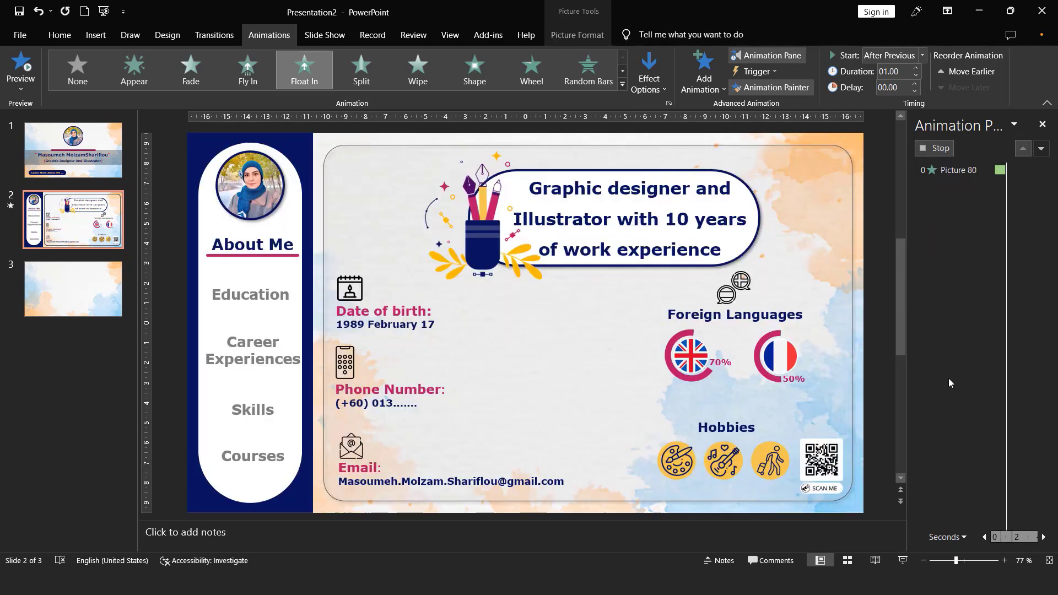
click(762, 87)
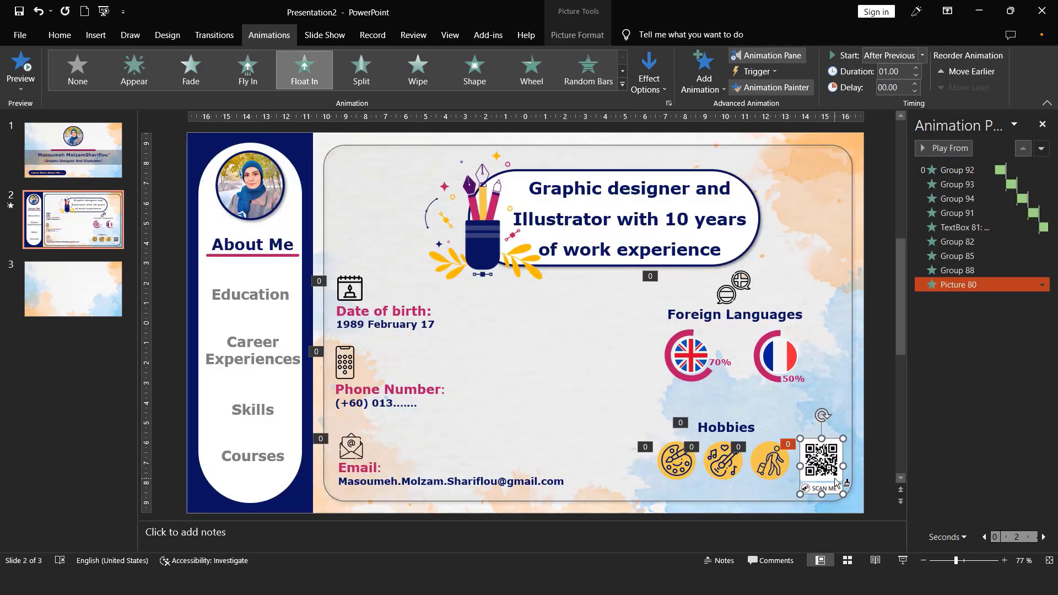
click(750, 89)
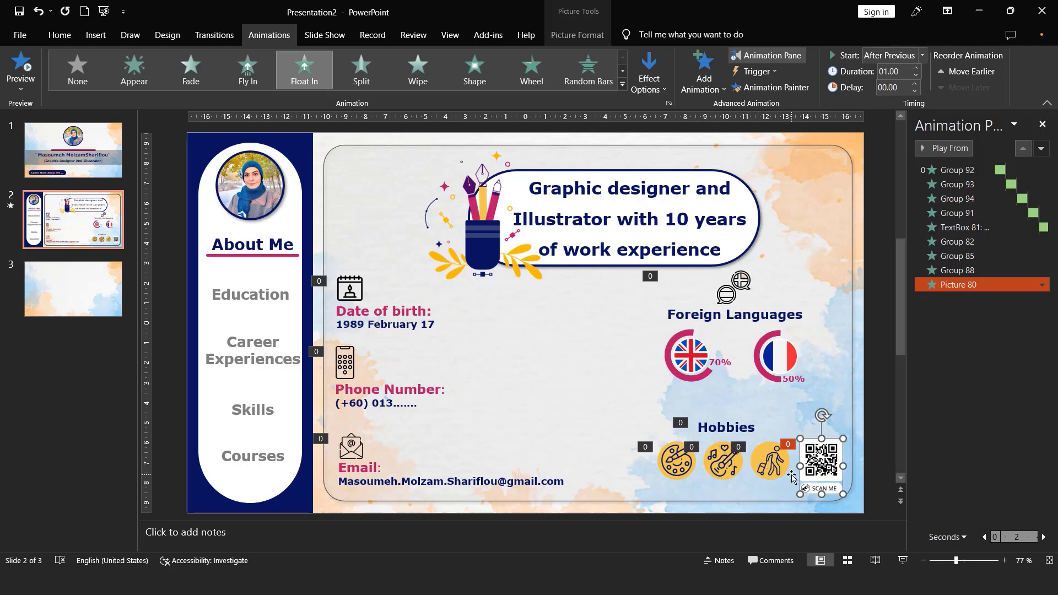
- Set the guitar and traveller icons' animations to start With Previous and the palette icon's animation to start After Previous
click(772, 463)
shift+click(726, 465)
shift+click(679, 464)
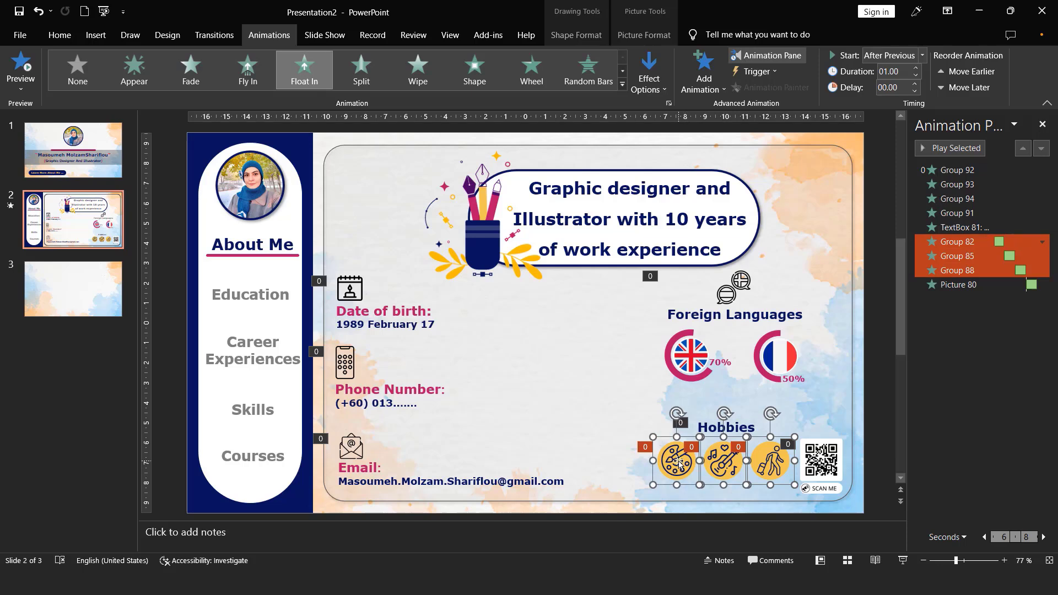
click(899, 55)
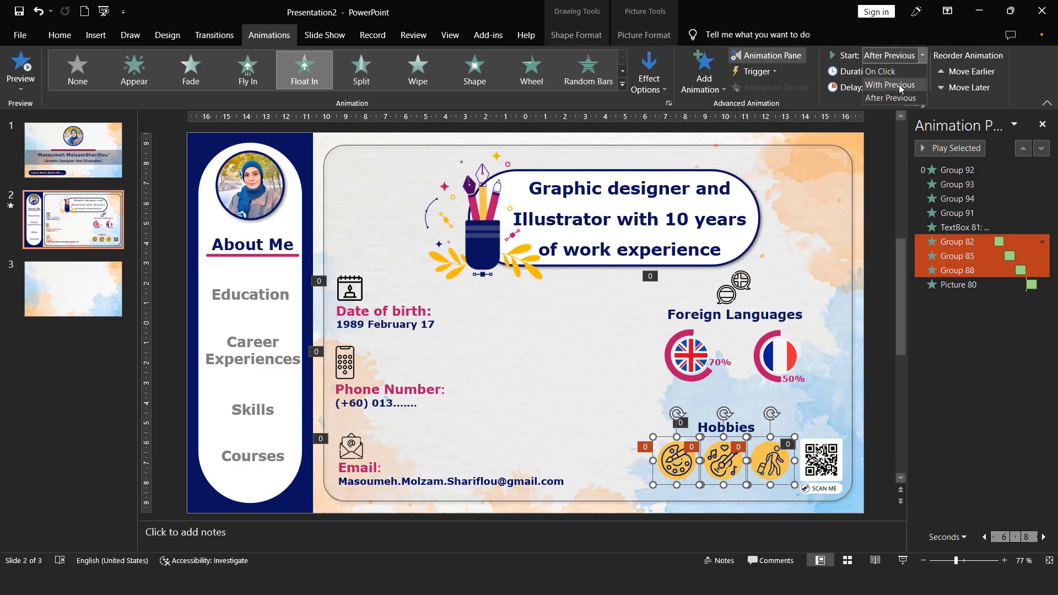
click(901, 86)
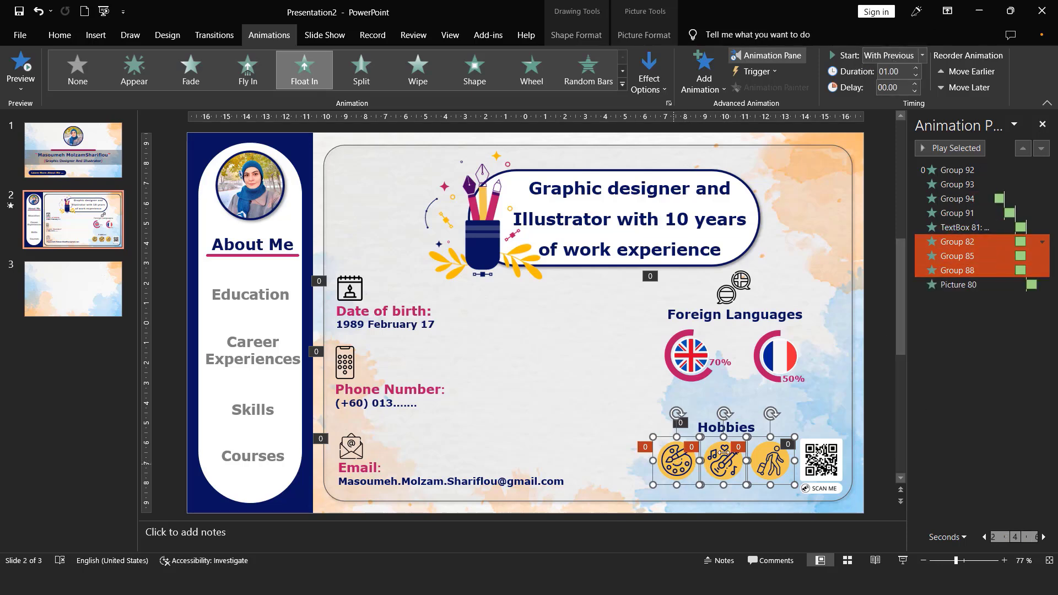
click(973, 243)
click(899, 55)
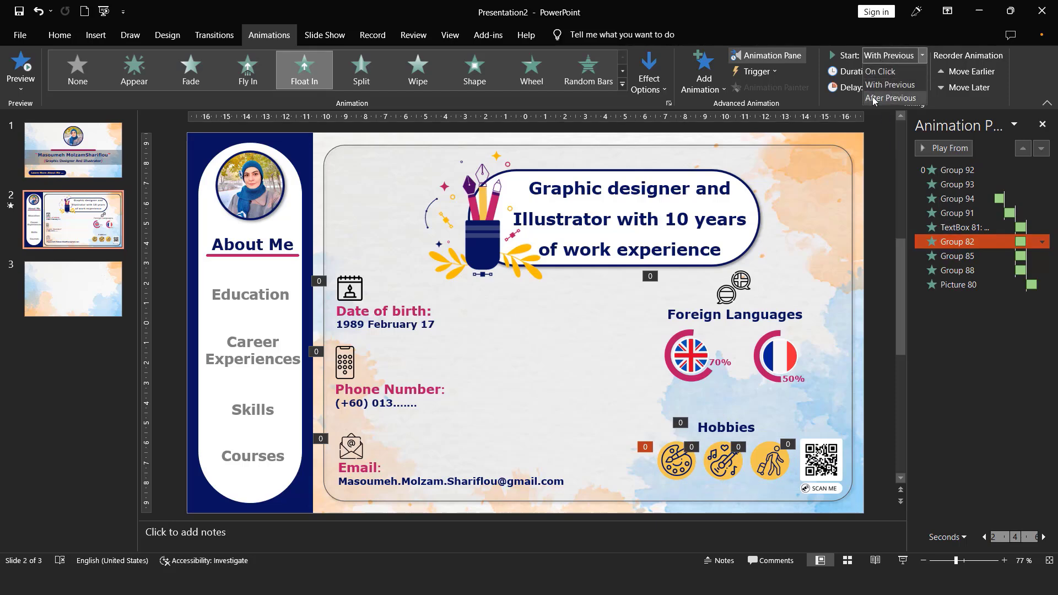
click(898, 102)
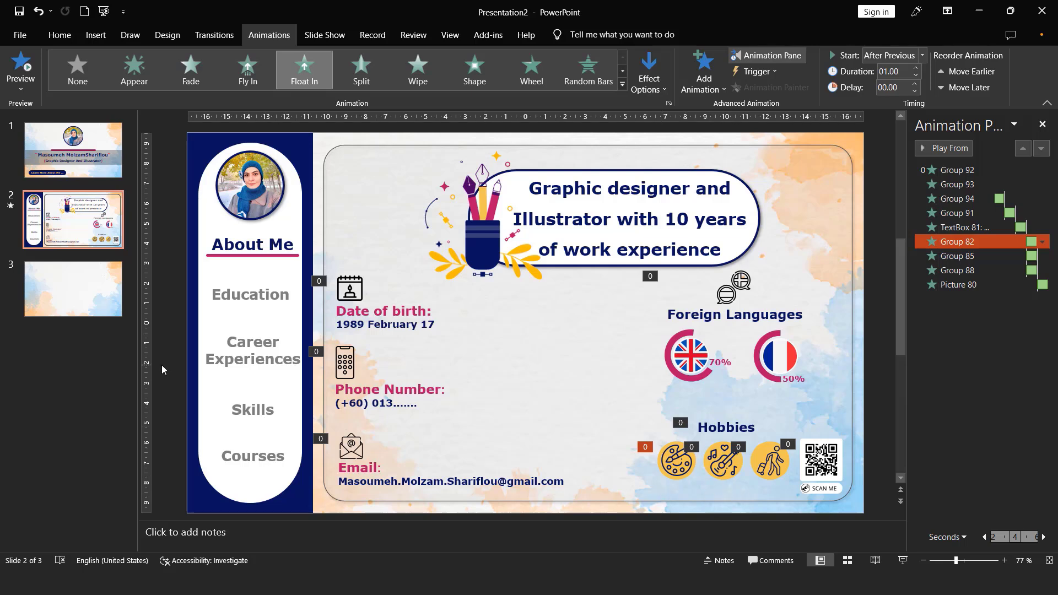
- Apply the Morph transition to the About Me slide
click(214, 34)
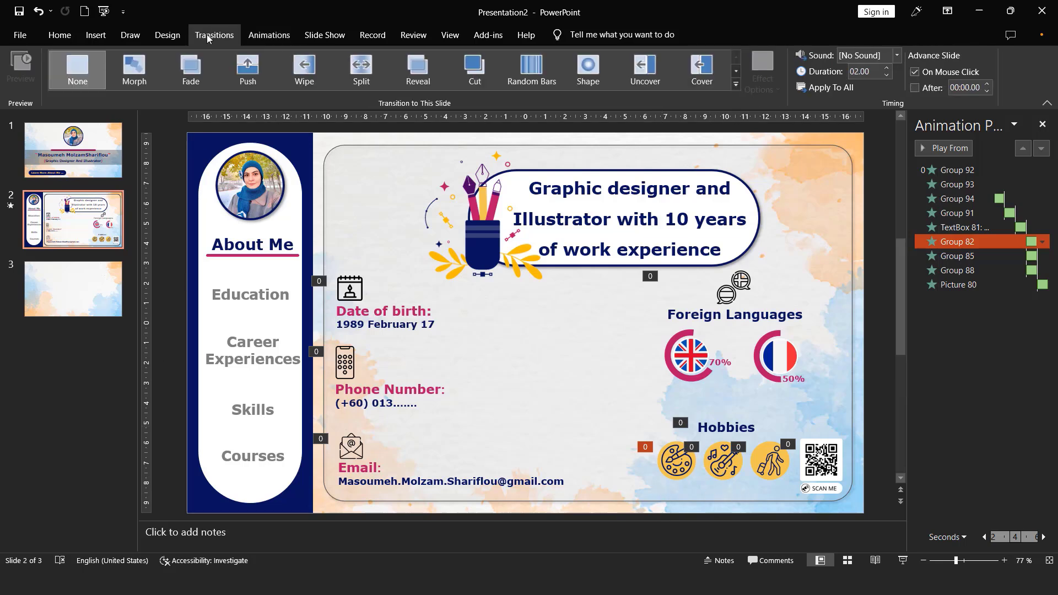
click(138, 76)
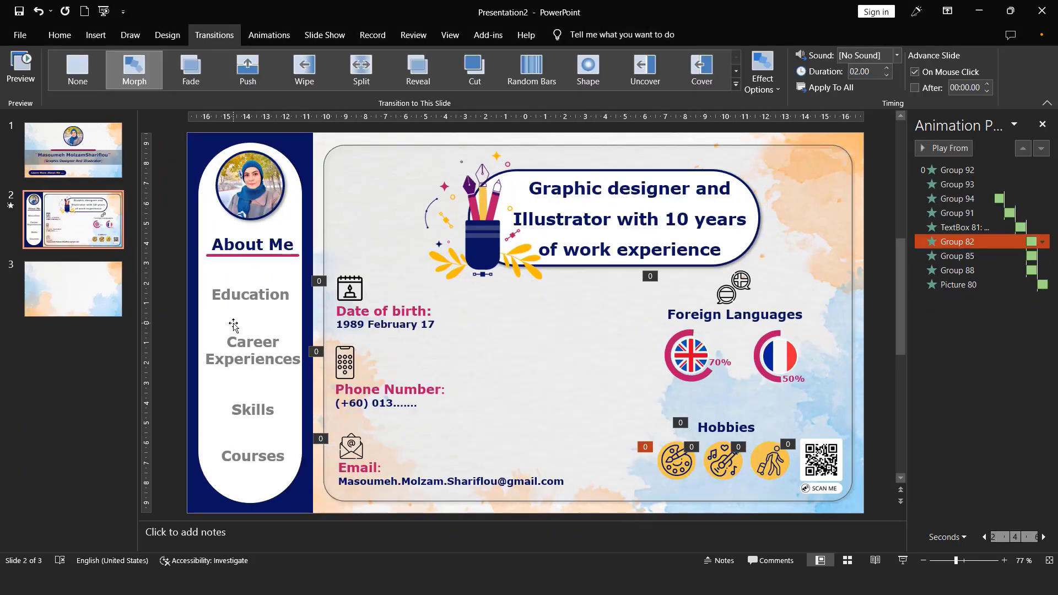
- Add a Zoom entrance effect to the underlined About Me sidebar group and start it After Previous
click(243, 245)
click(243, 296)
click(243, 359)
click(237, 260)
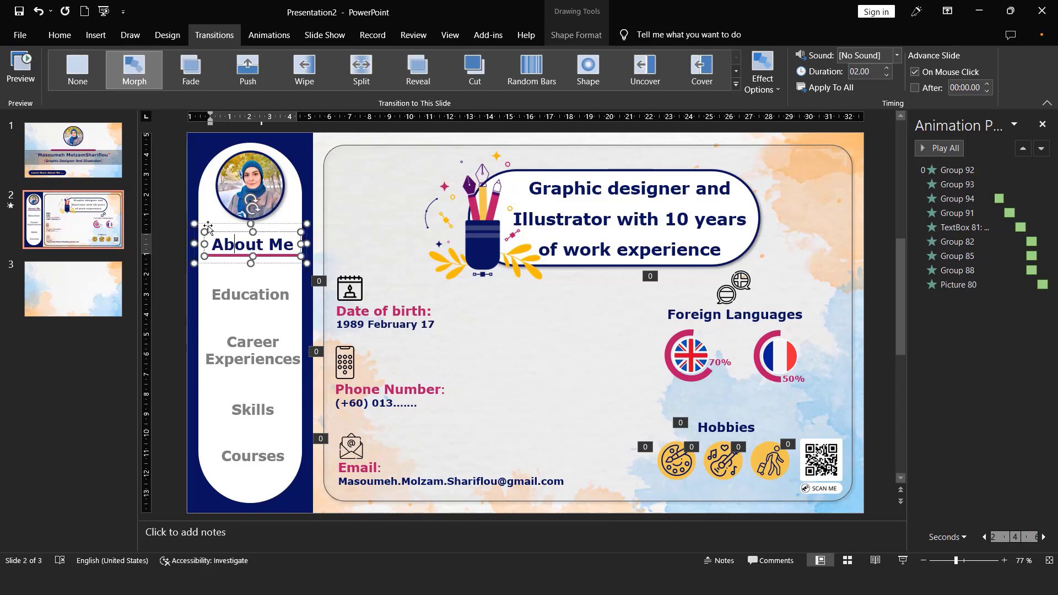
click(269, 34)
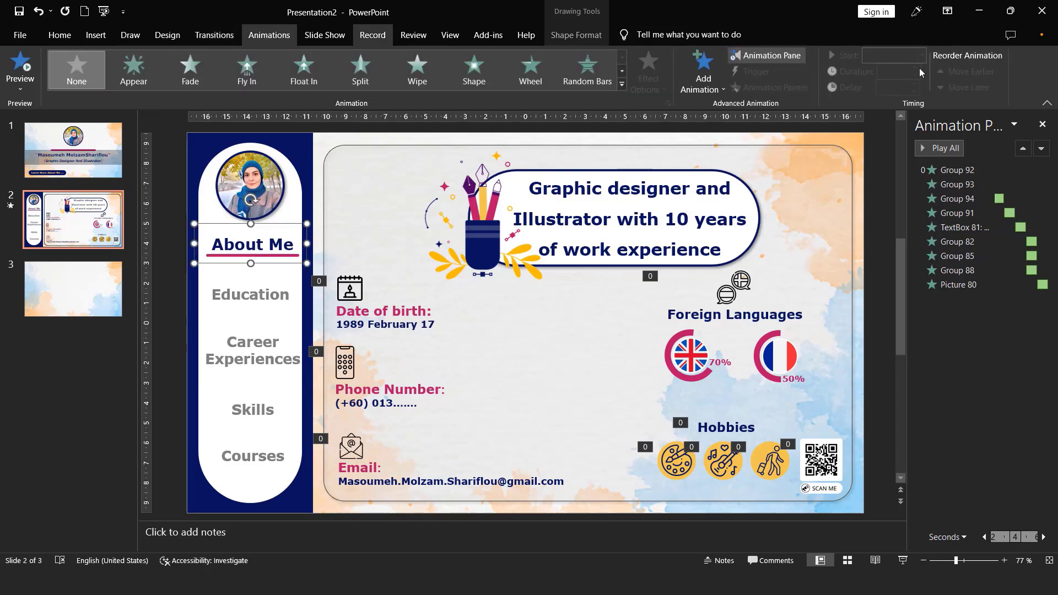
click(700, 83)
click(710, 485)
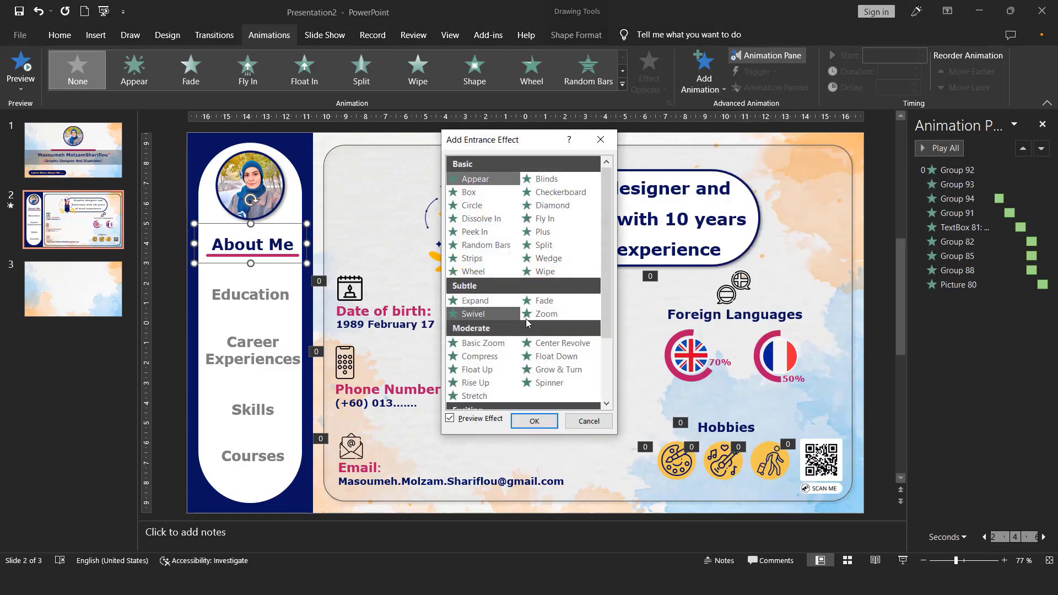
click(546, 315)
click(534, 421)
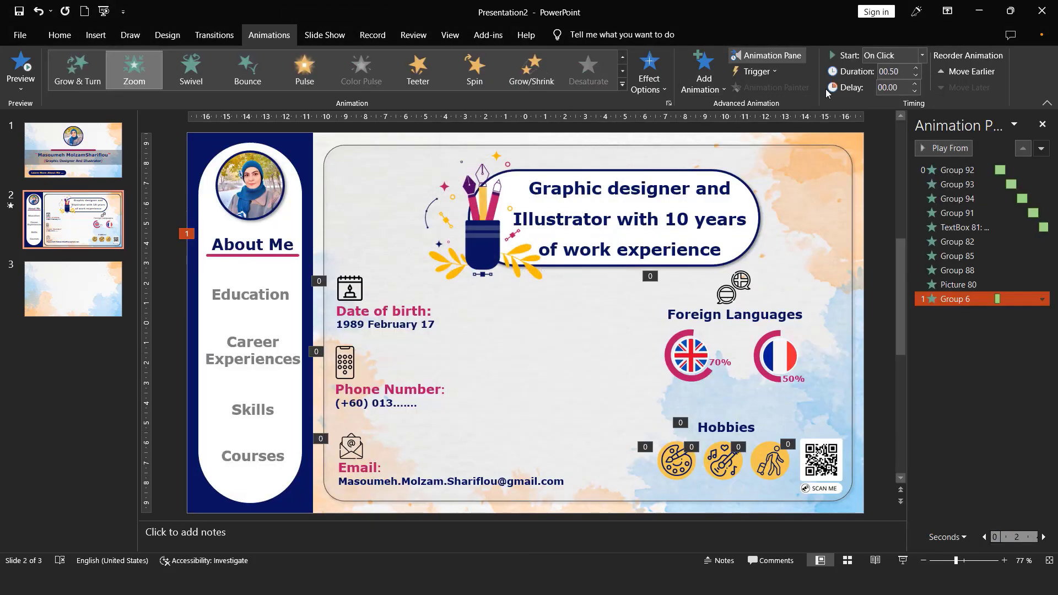
click(885, 54)
click(888, 90)
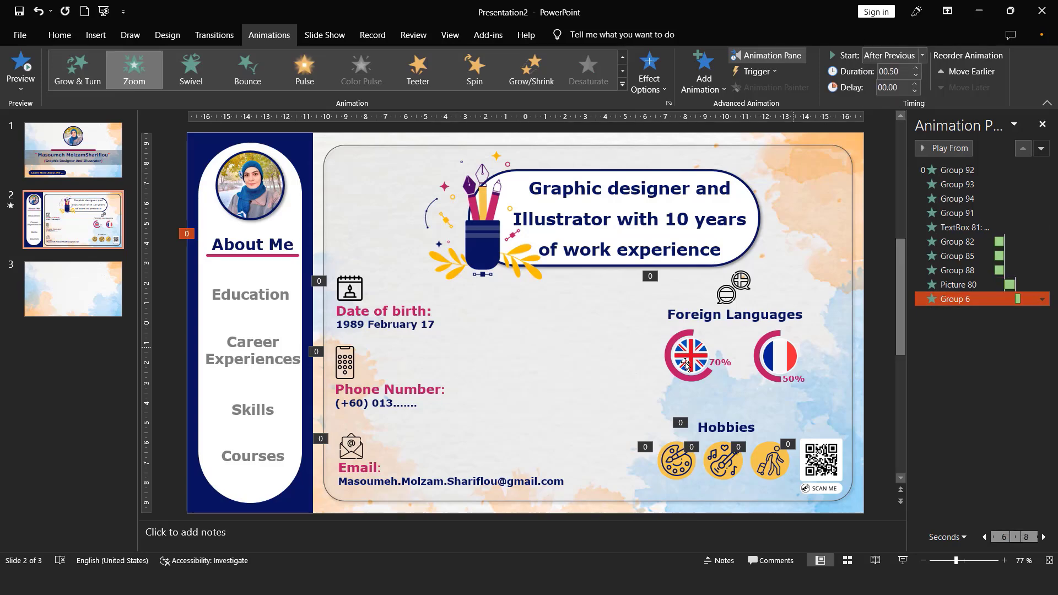
- Copy the About Me sidebar animation with Animation Painter to the Education, Career Experiences, Skills and Courses items
click(257, 249)
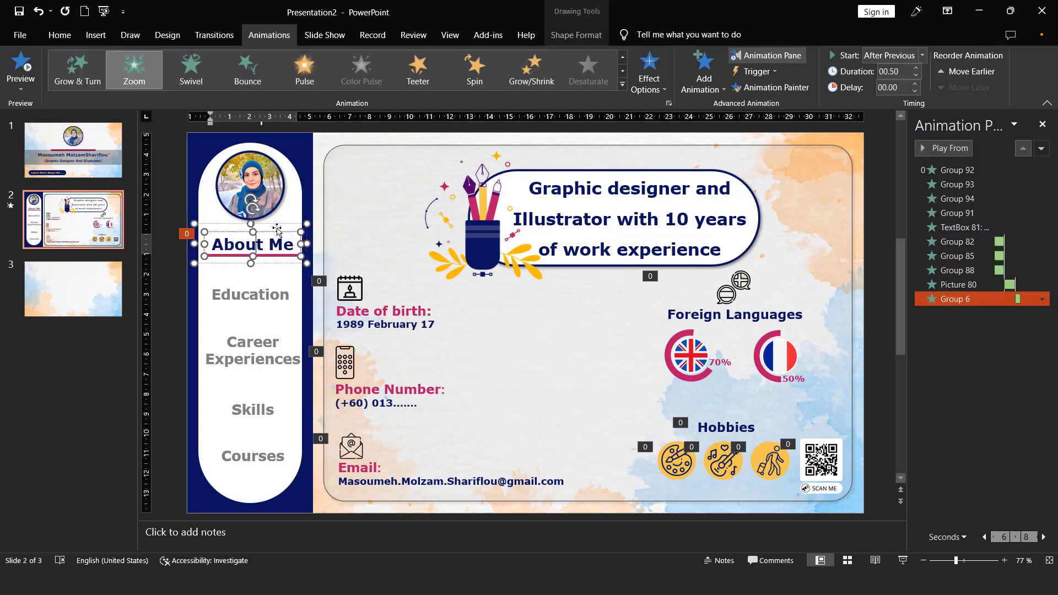
click(278, 226)
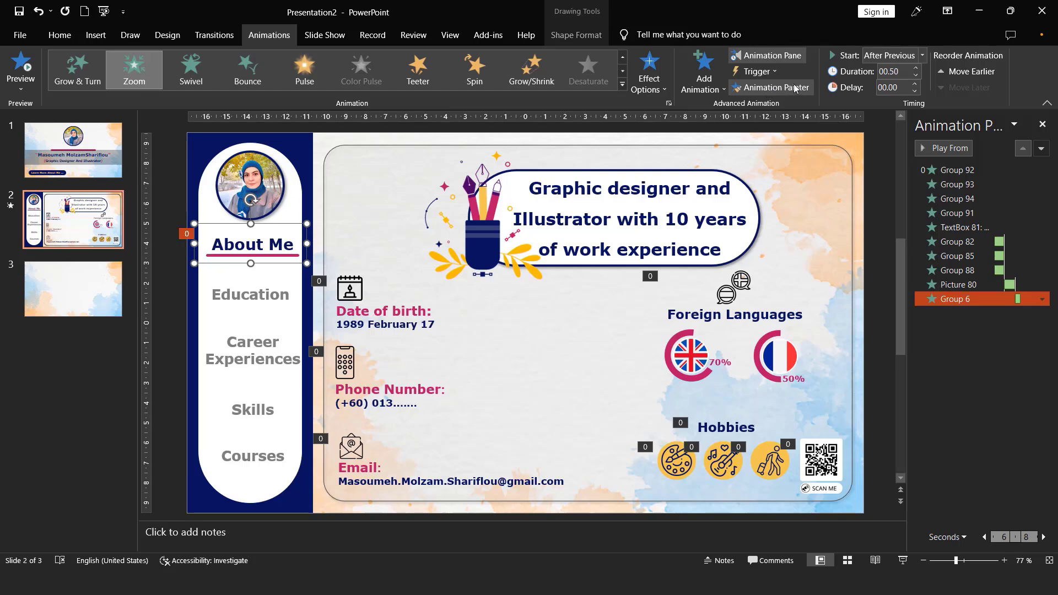
click(771, 88)
click(256, 289)
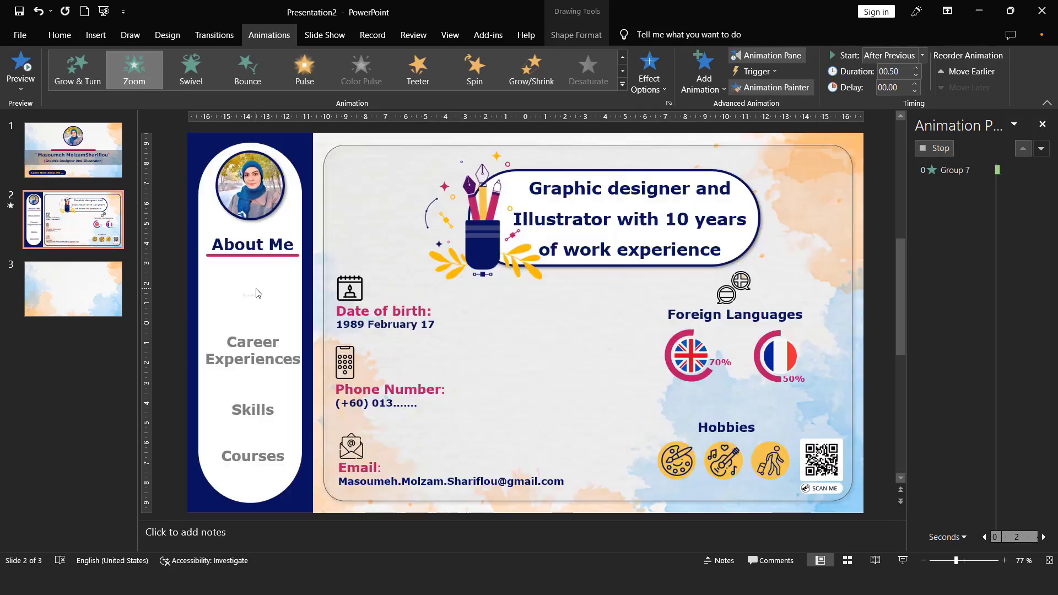
click(256, 342)
click(246, 411)
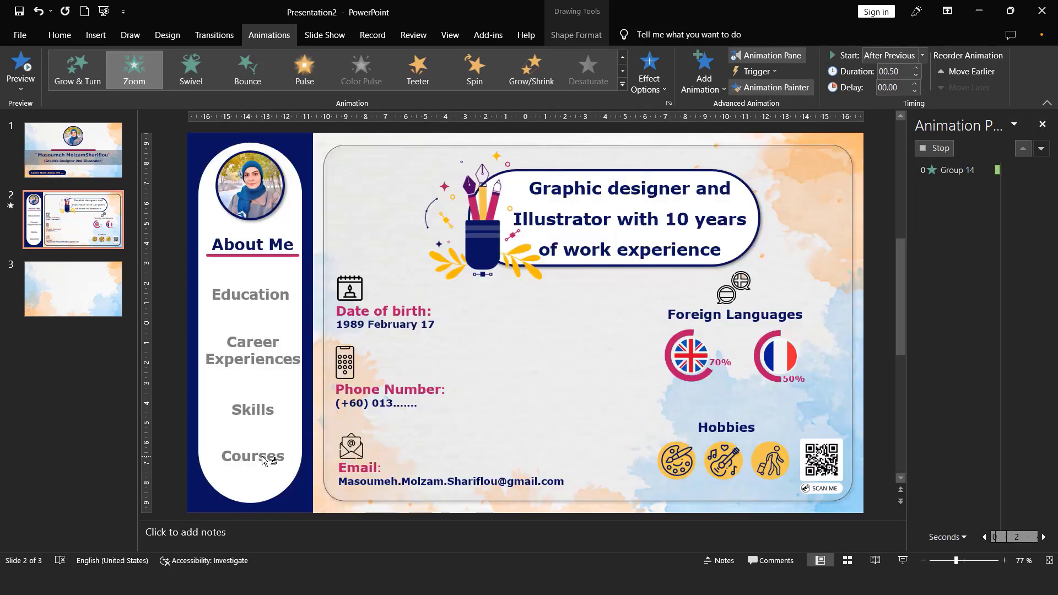
click(264, 457)
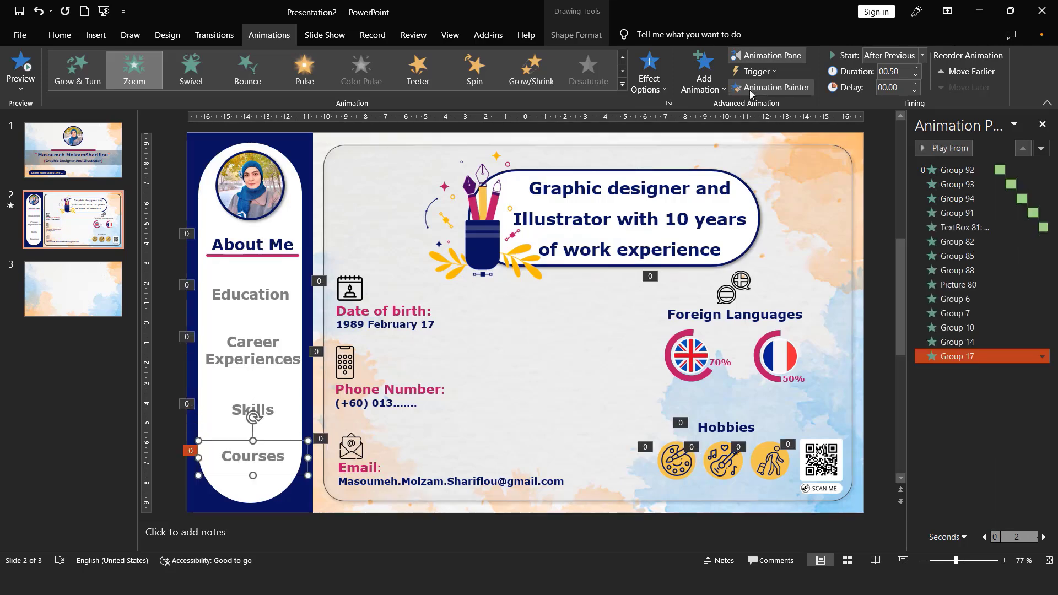
- Move the five sidebar item animations, Group 6 through Group 17, to the start of the animation order, ahead of Group 92
click(959, 342)
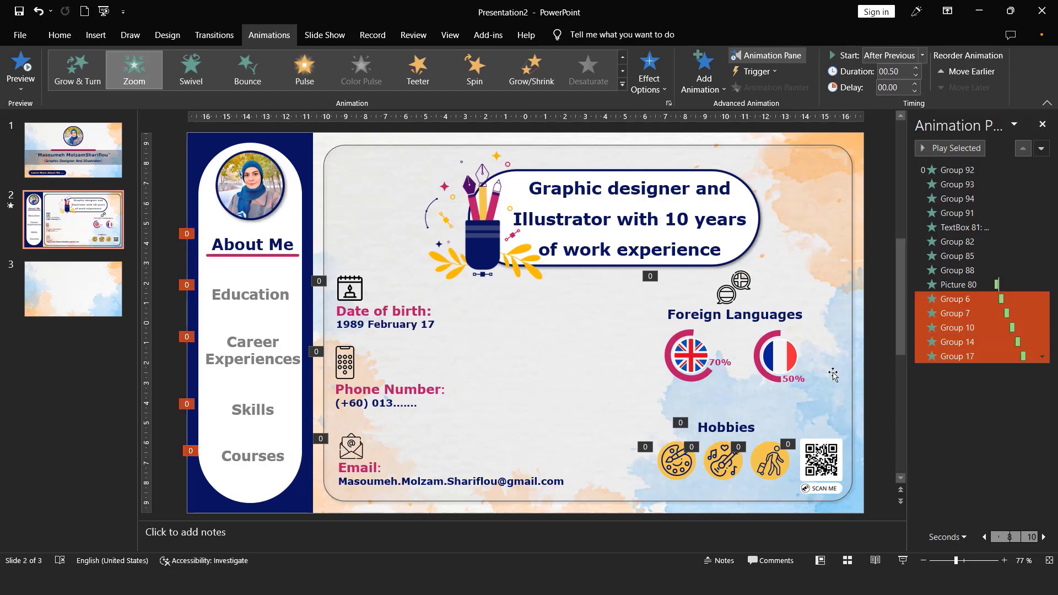
click(833, 372)
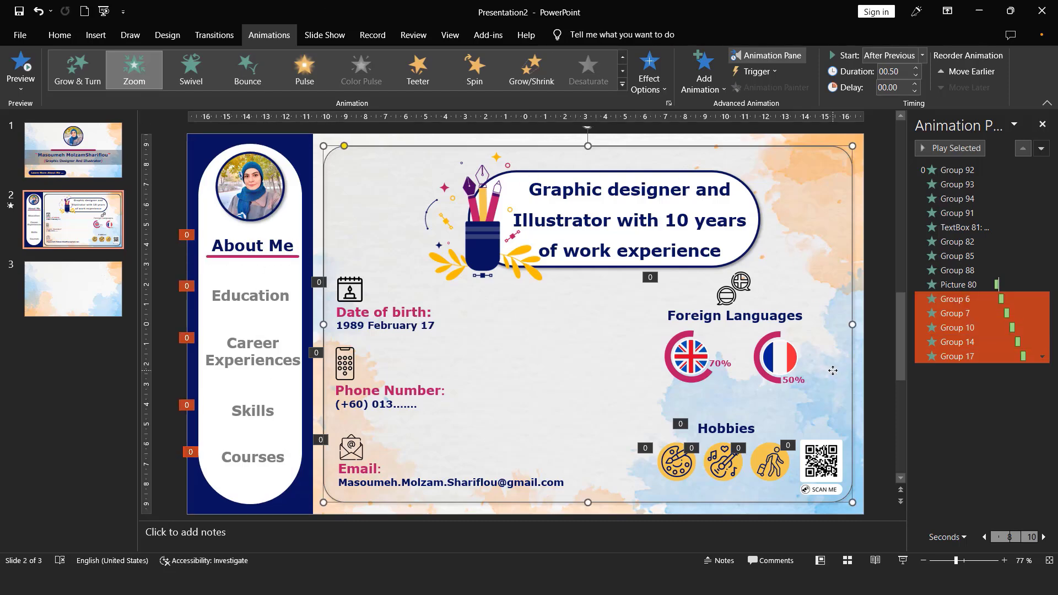
click(861, 374)
click(959, 299)
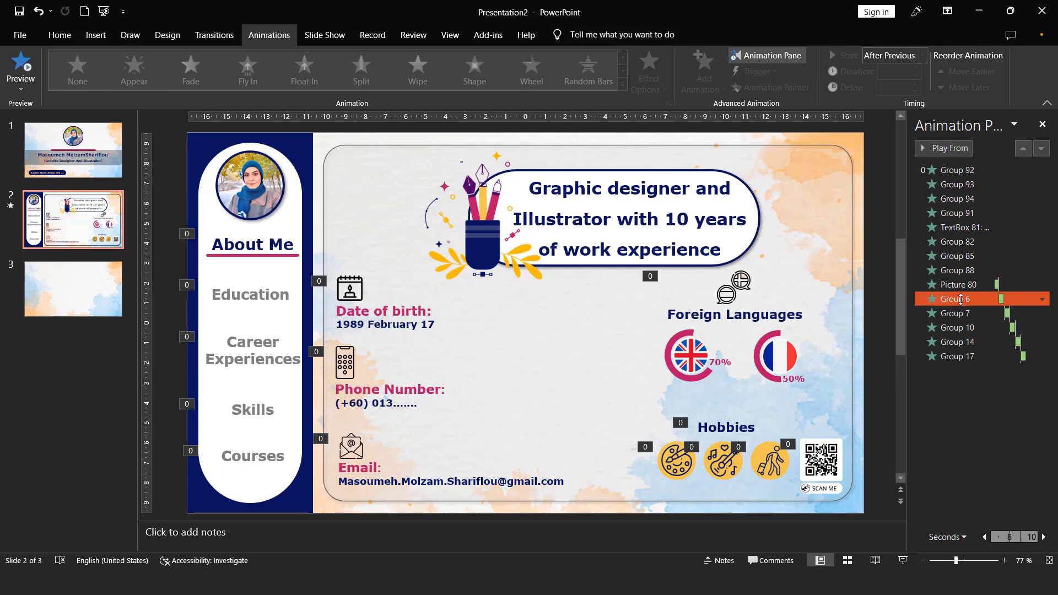
shift+click(959, 356)
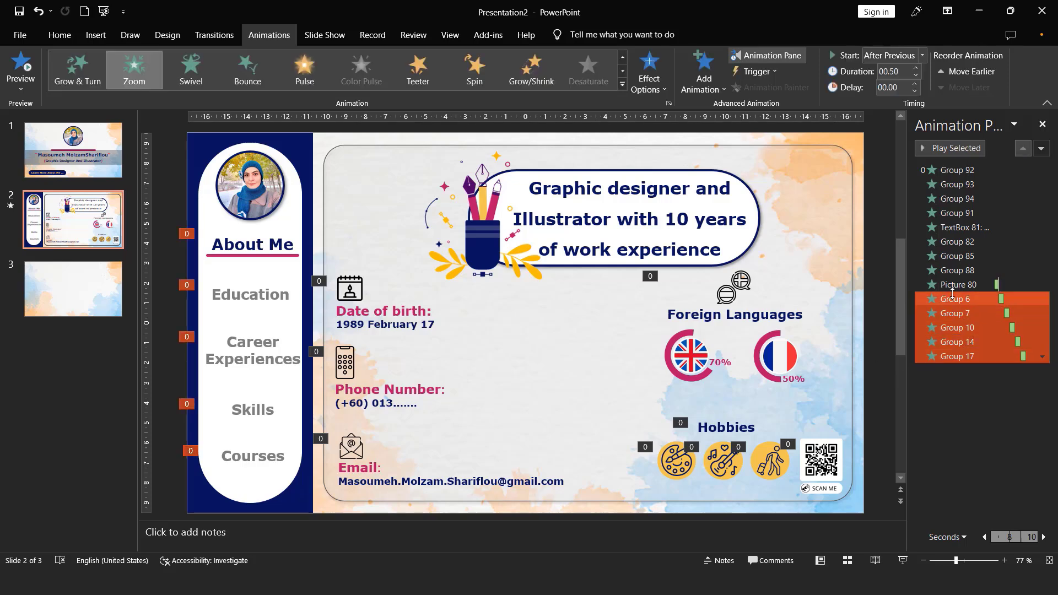
drag(953, 294, 952, 168)
ctrl+click(973, 257)
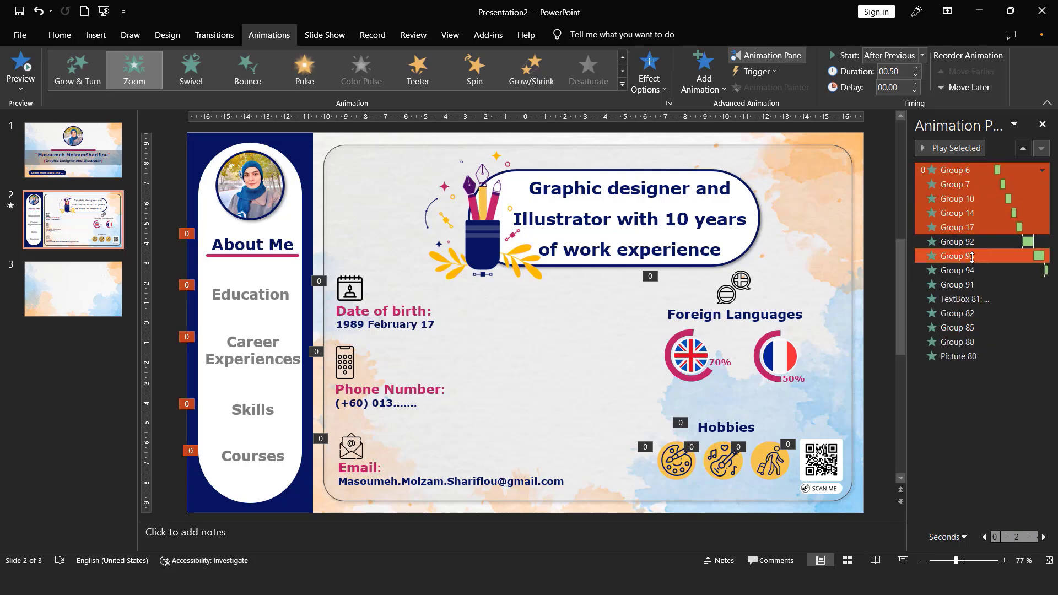
click(174, 268)
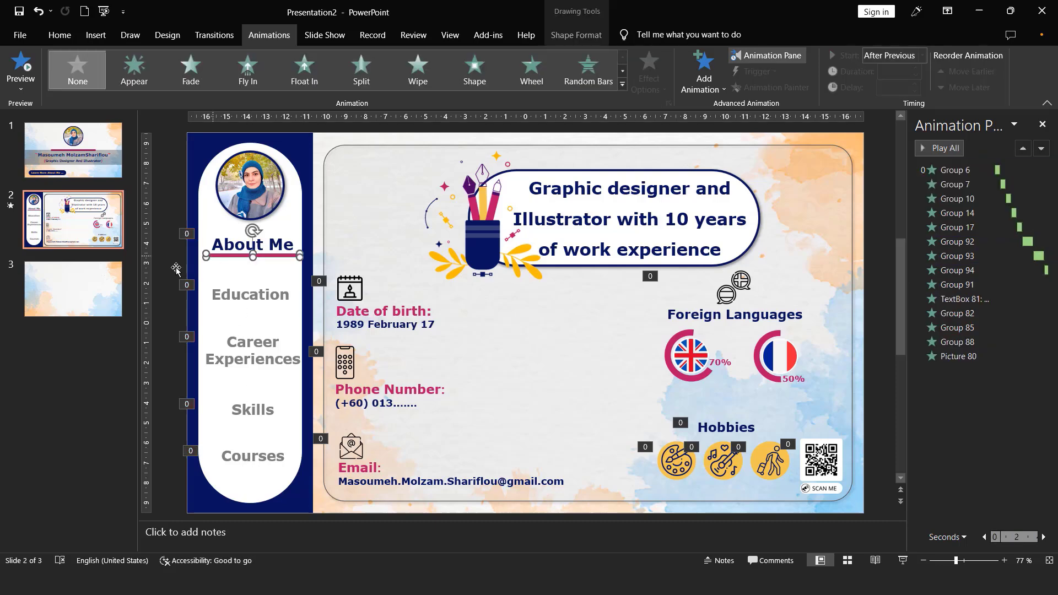
- Add a From Left Wipe entrance to the line under About Me, starting After Previous, and order it directly after Group 6
click(225, 256)
click(418, 69)
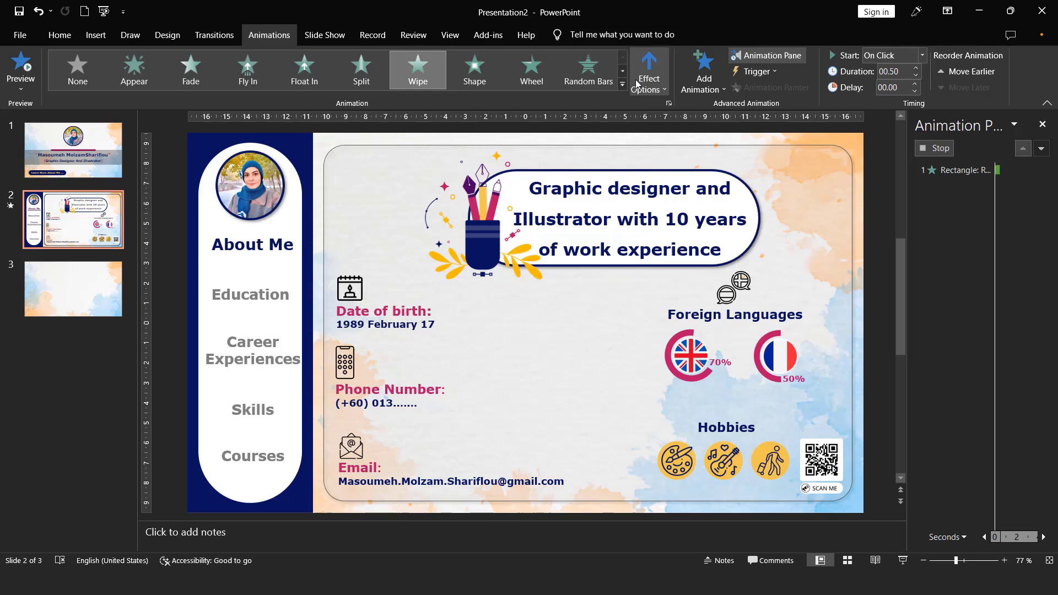
click(637, 79)
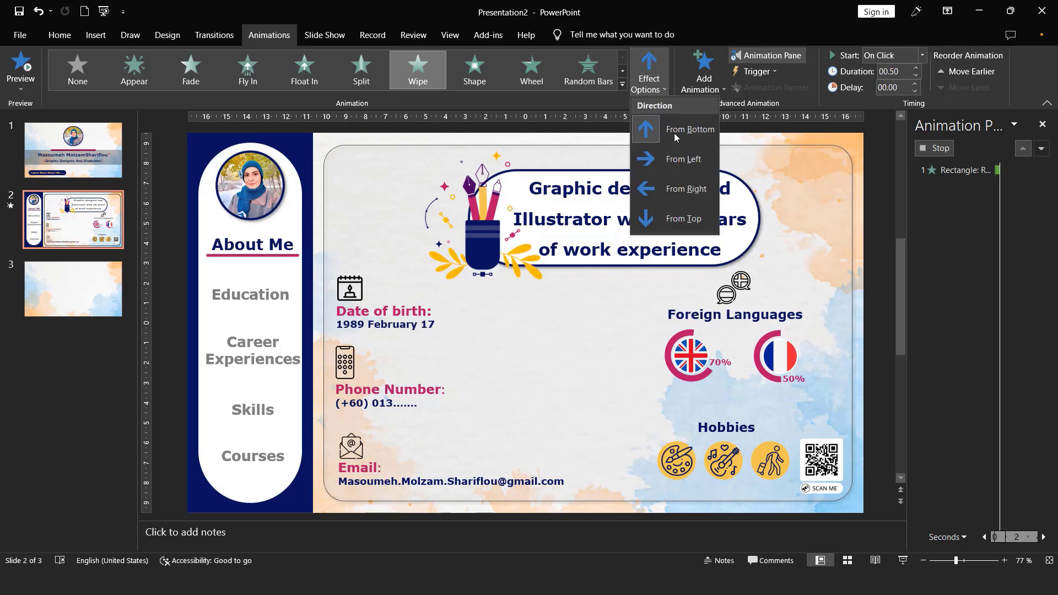
click(664, 160)
click(882, 55)
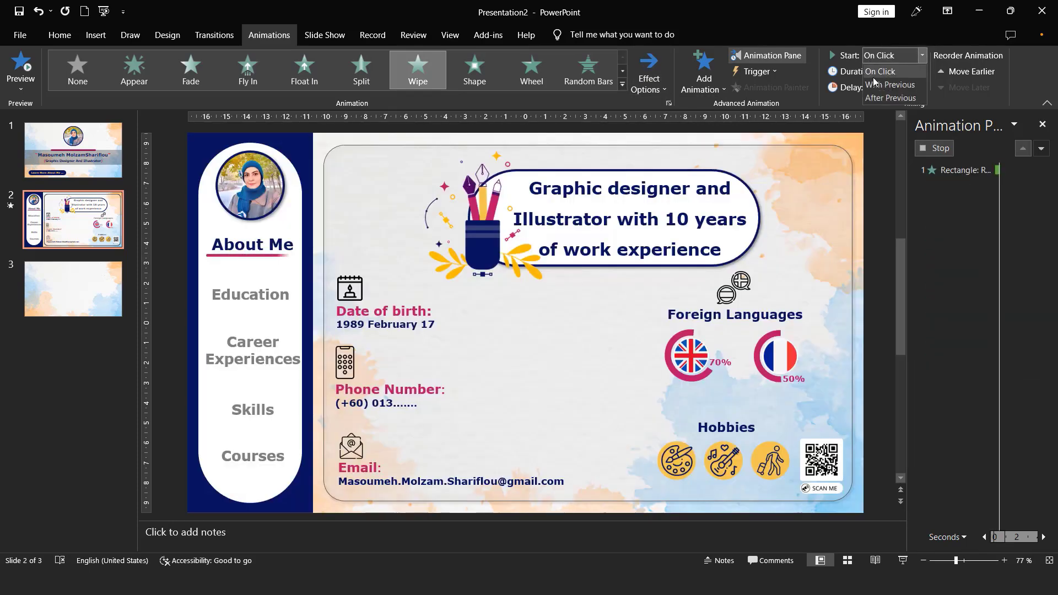
click(885, 98)
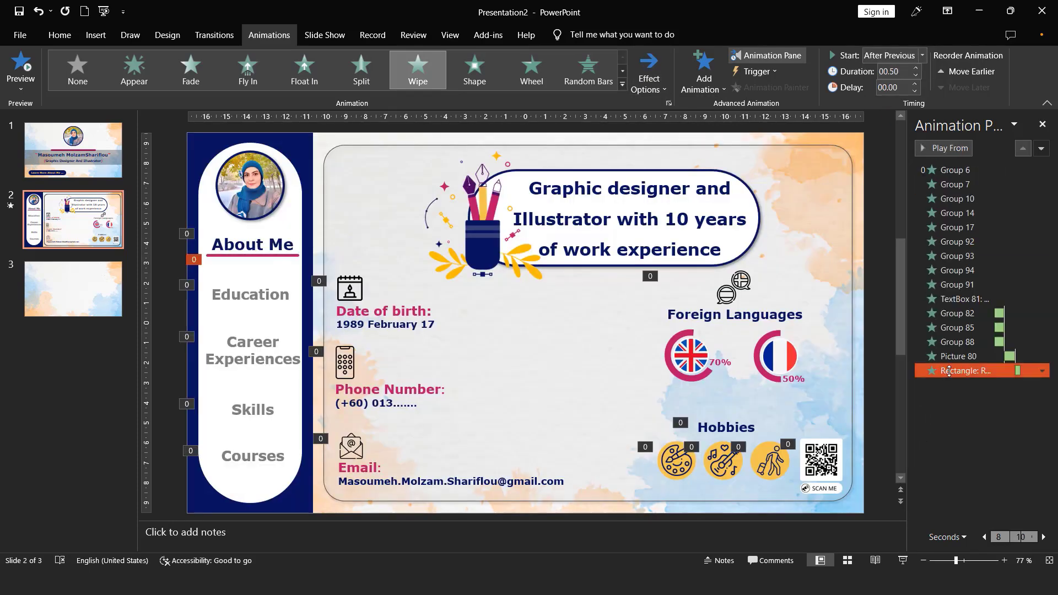
drag(950, 371, 954, 180)
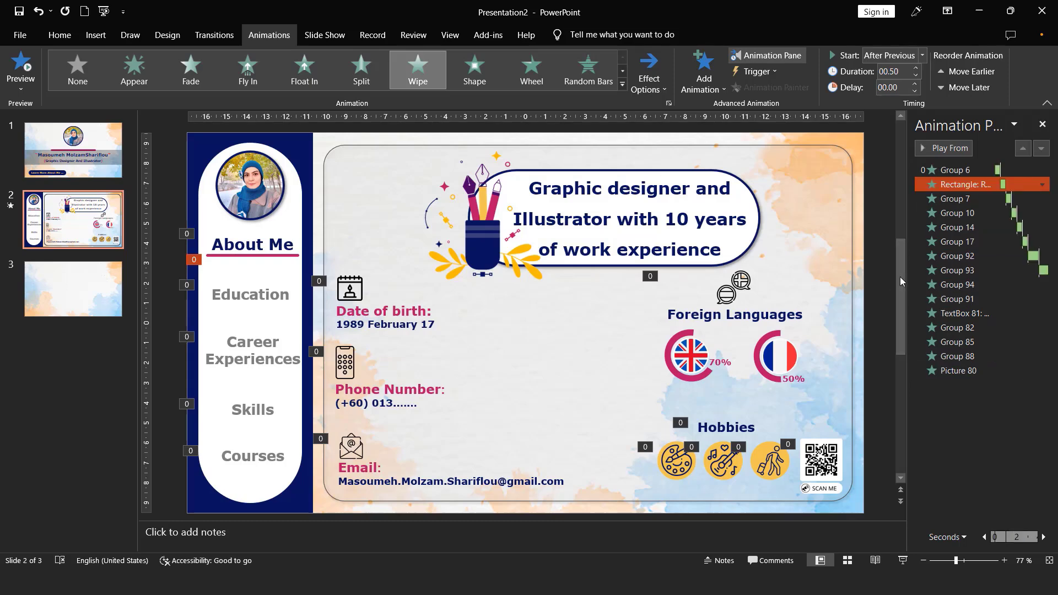
click(881, 276)
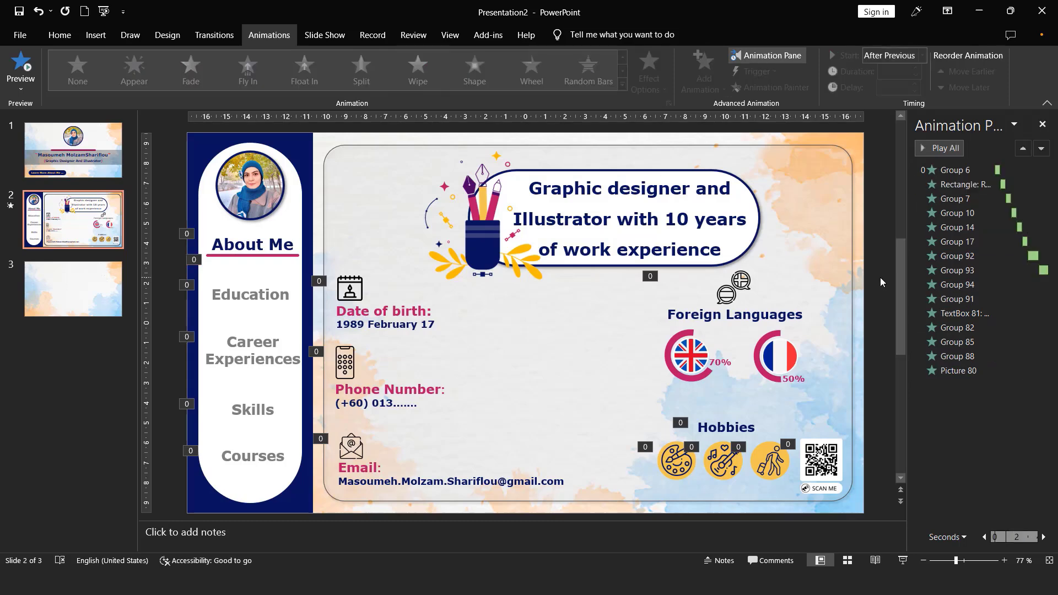
- Run the slide show from the title slide to preview the transition and animations
click(73, 150)
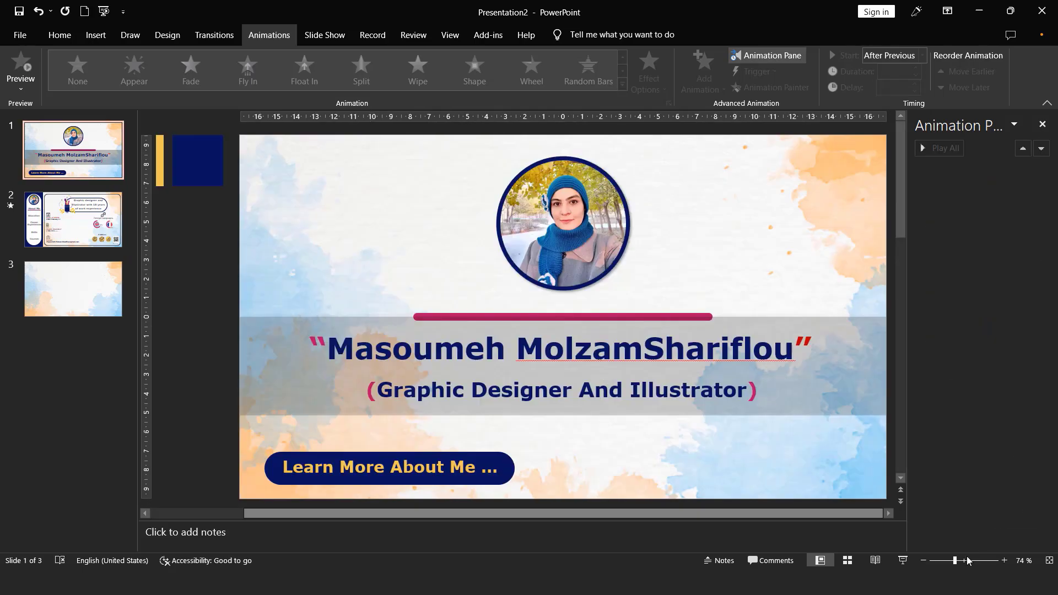
click(905, 561)
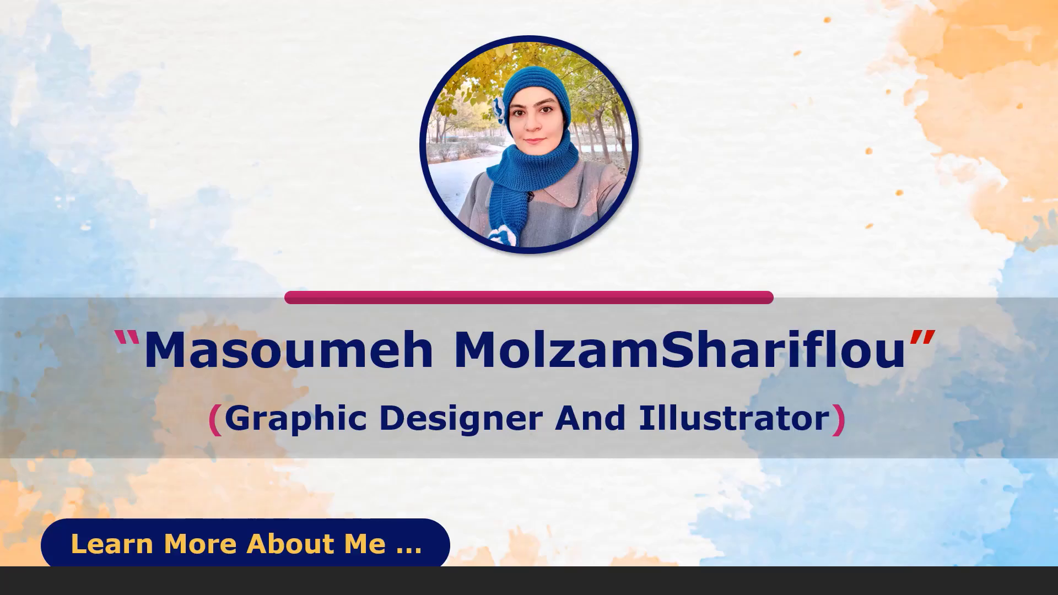